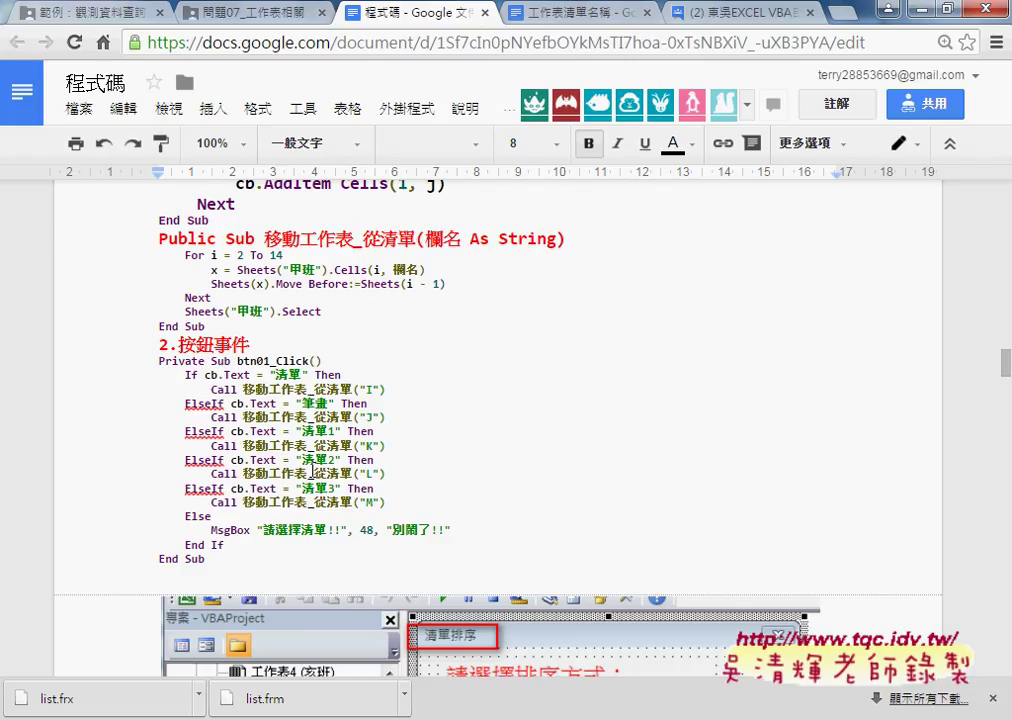
- Select the btn01_Click code from the 2.按鈕事件 heading through End Sub, then scroll to review the form design
drag(185, 545, 206, 559)
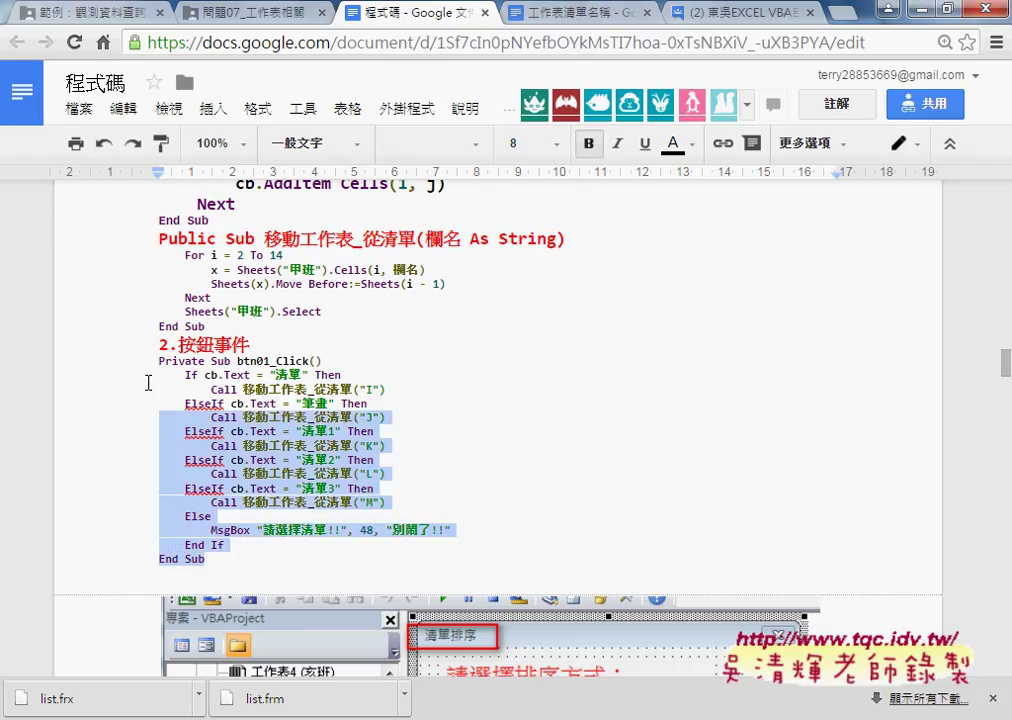
drag(169, 522, 150, 340)
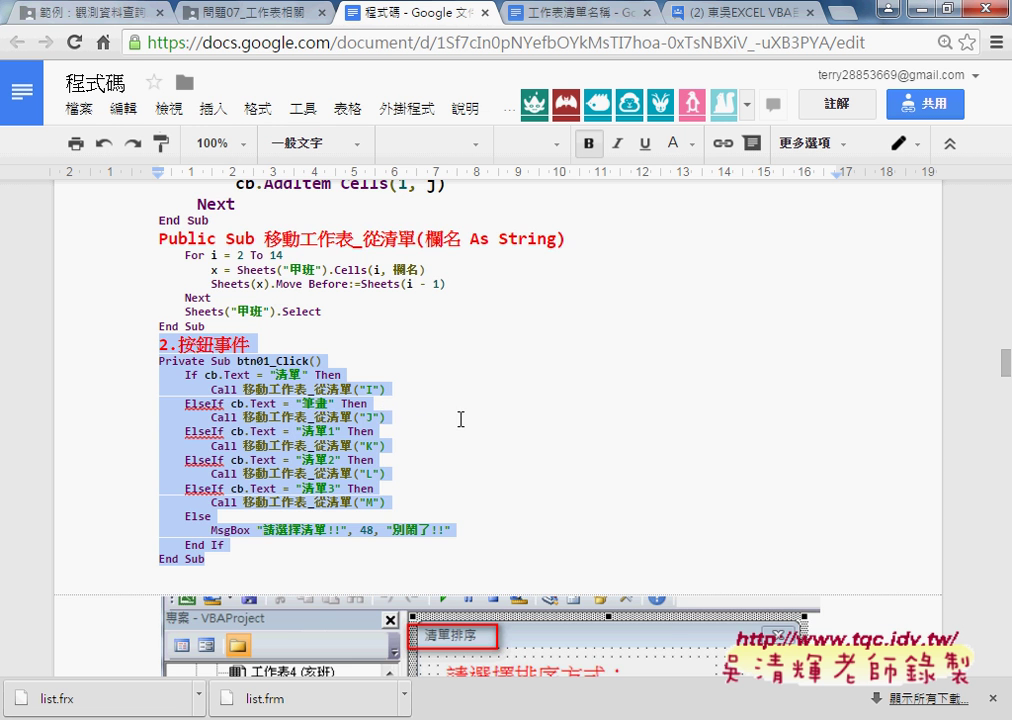
scroll(460, 418, down, 3)
scroll(460, 418, up, 5)
scroll(460, 418, up, 5)
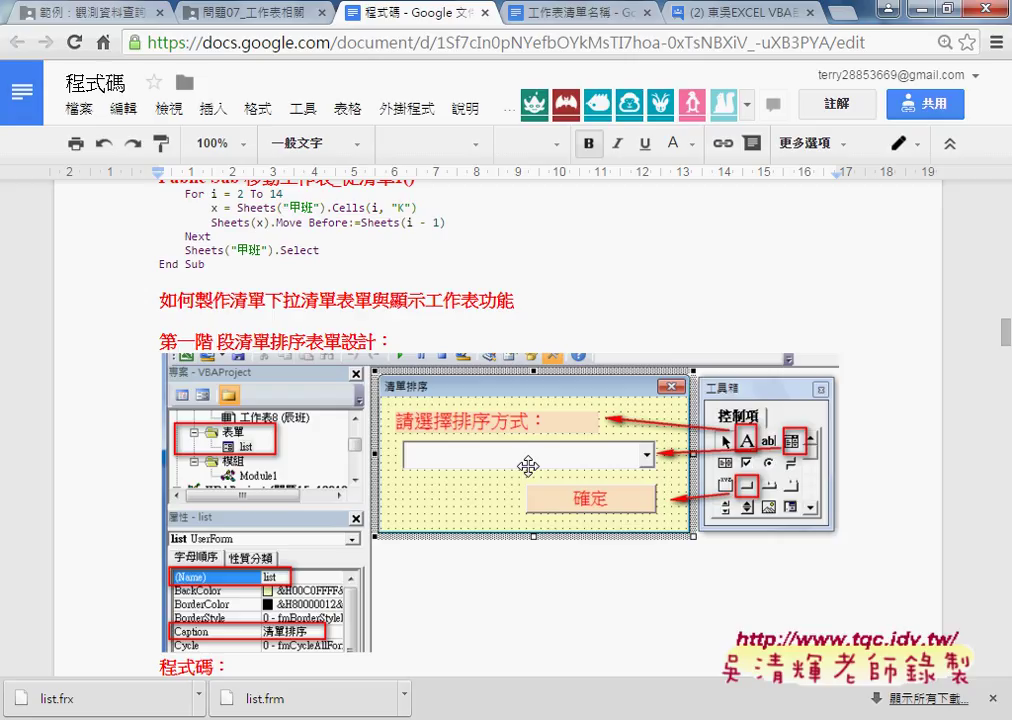
- Highlight the parts of Public Sub 移動工作表_從清單(欄名 As String), then select the whole procedure
scroll(528, 466, down, 3)
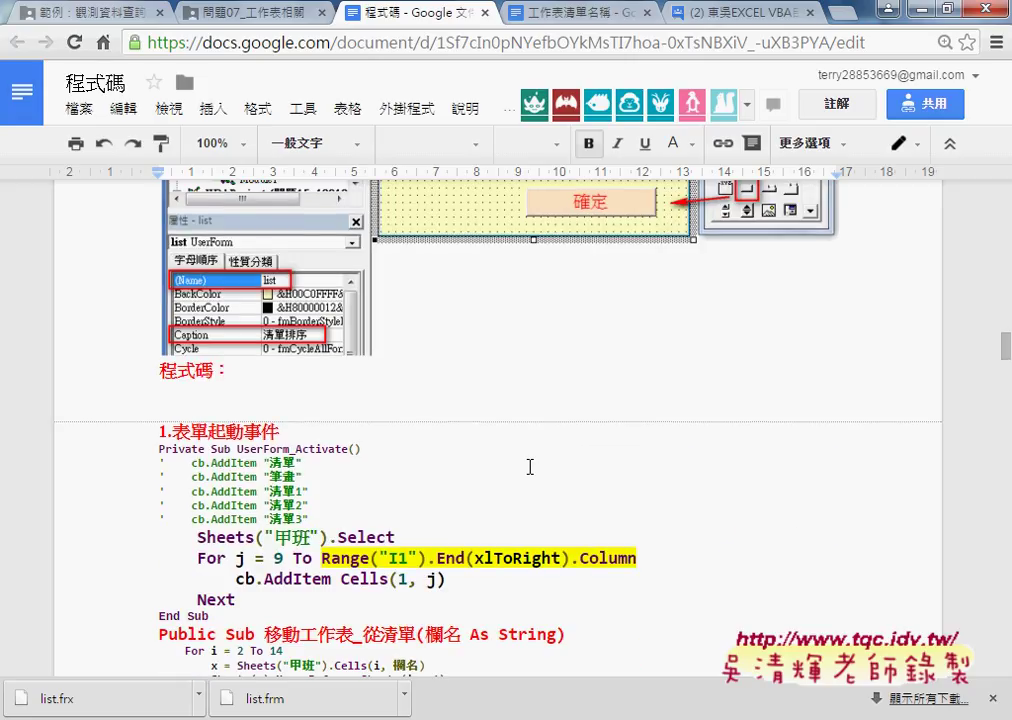
scroll(528, 466, down, 1)
click(176, 548)
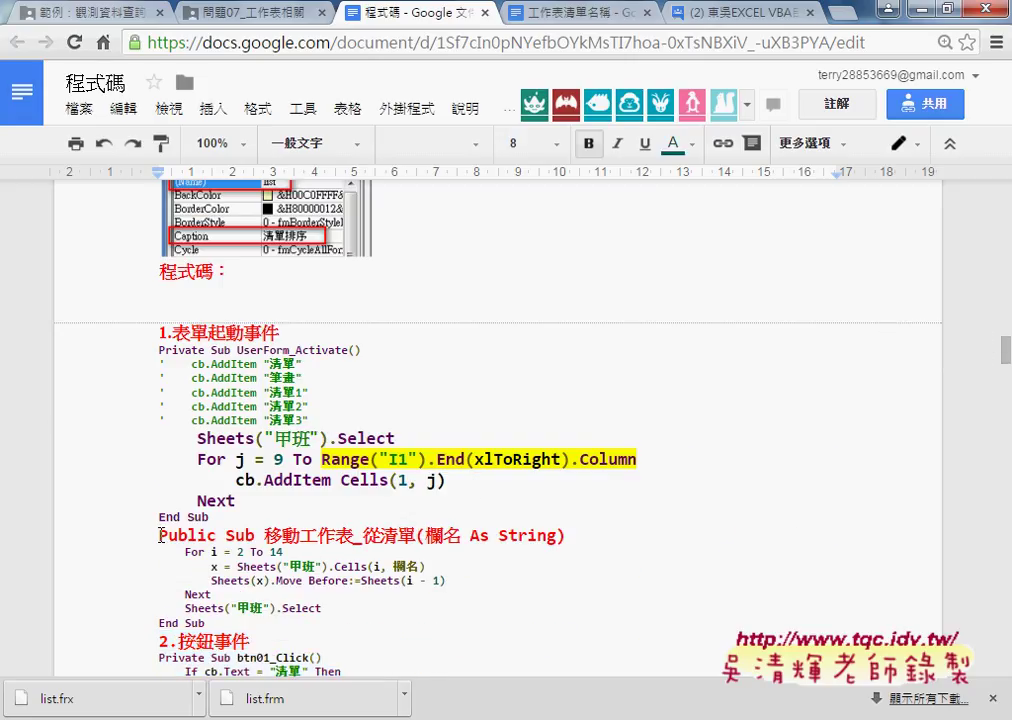
drag(160, 536, 384, 536)
drag(264, 536, 352, 536)
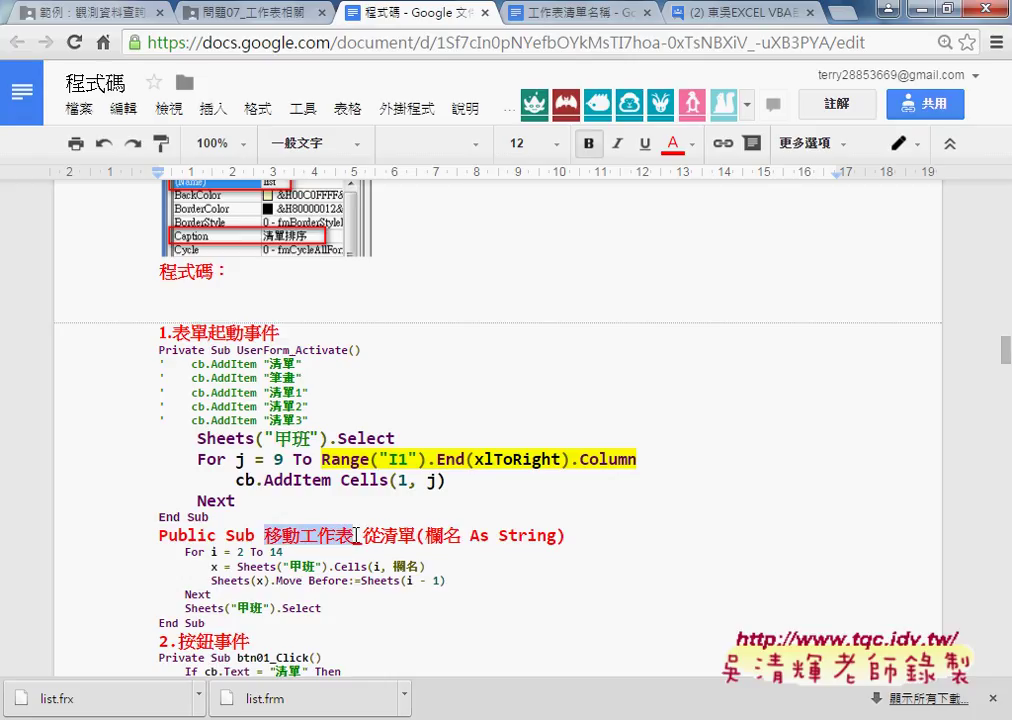
drag(357, 536, 419, 538)
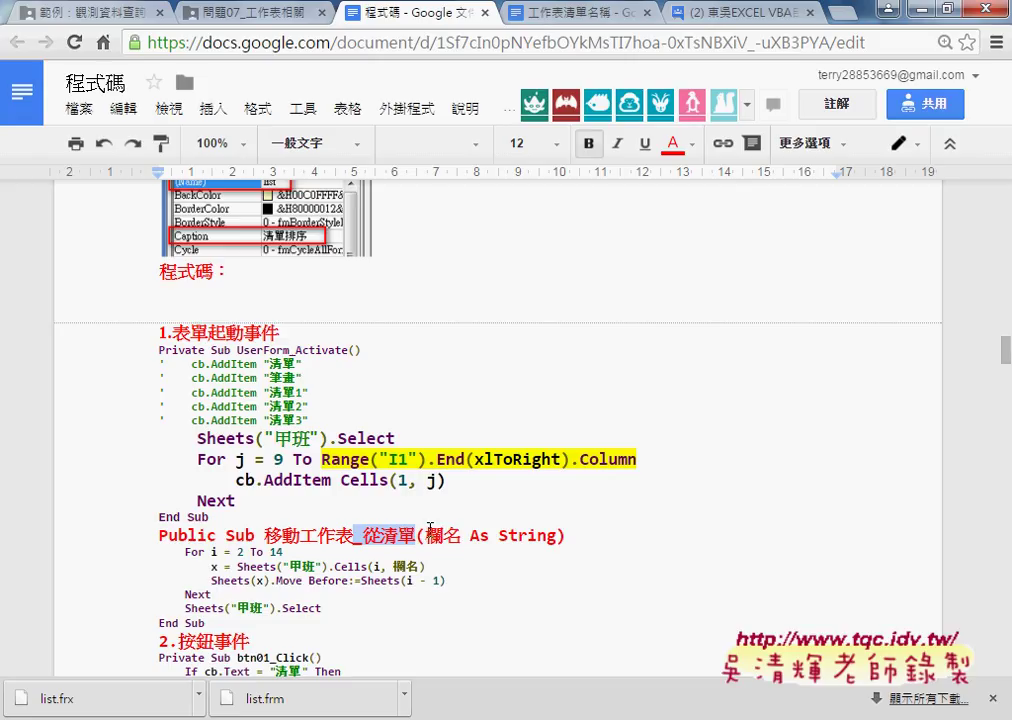
drag(425, 536, 557, 535)
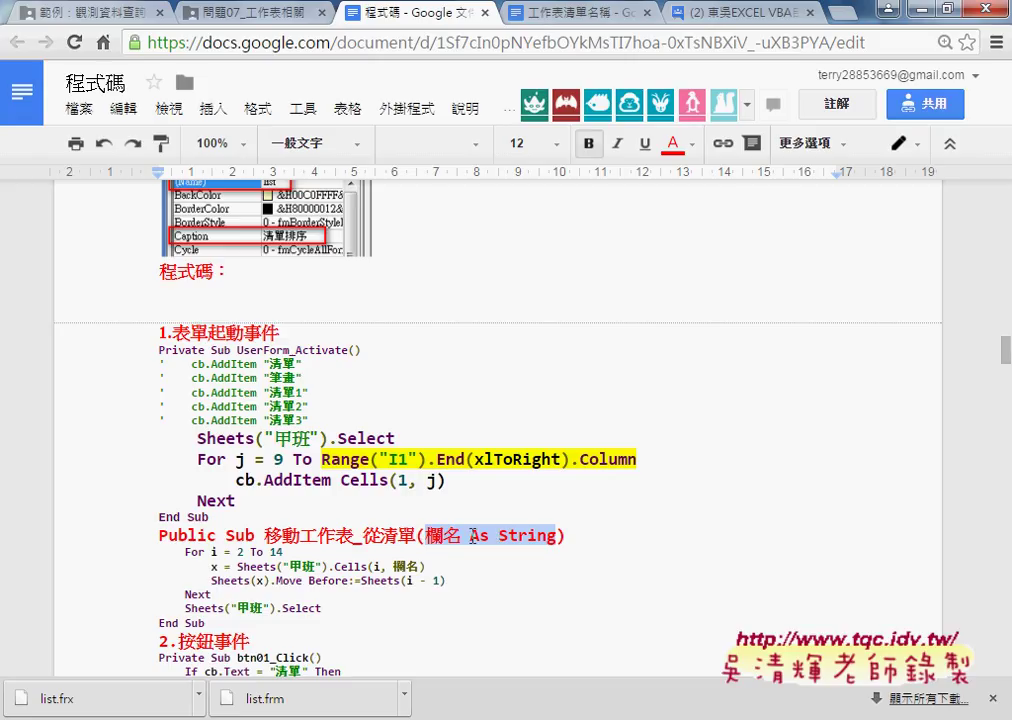
drag(470, 536, 553, 538)
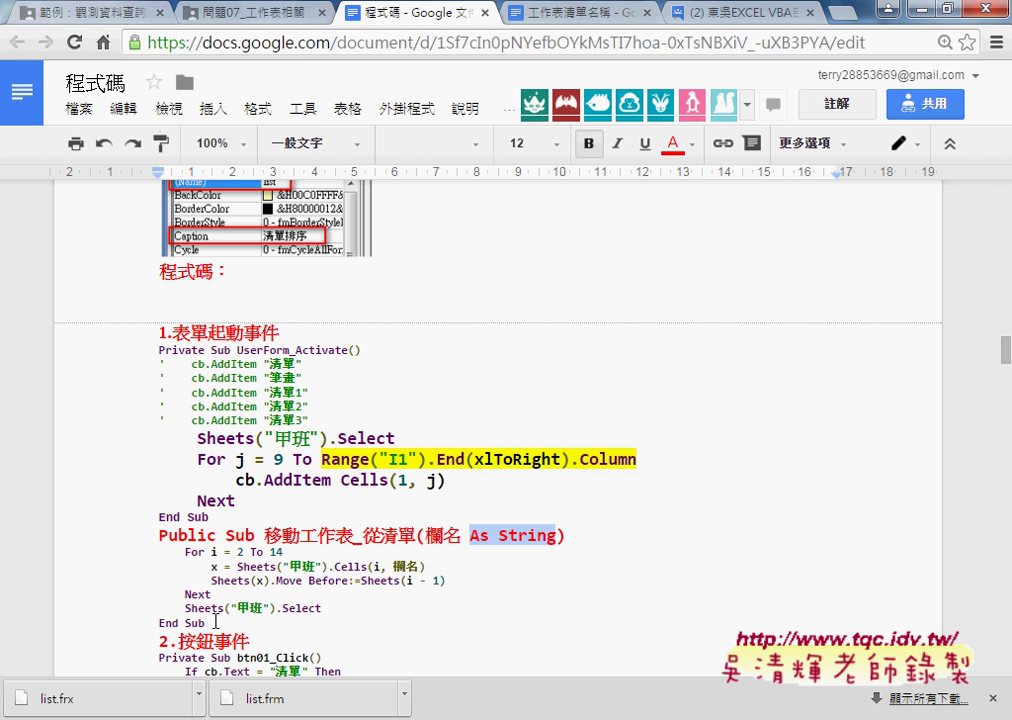
drag(215, 622, 193, 537)
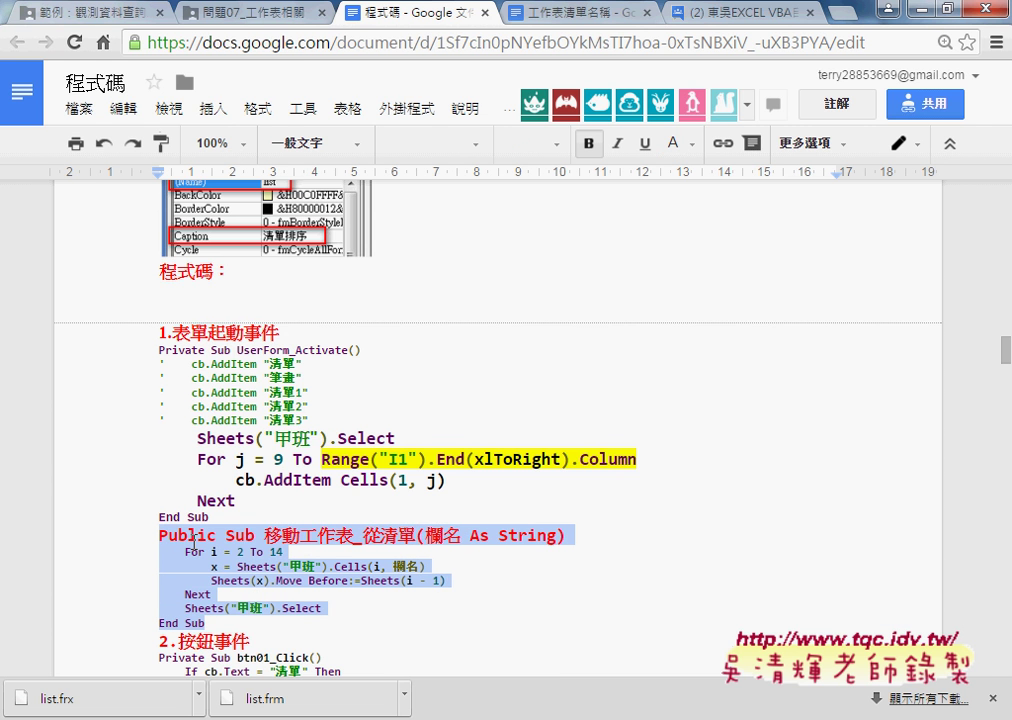
- Paste the 移動工作表_從清單 procedure below UserForm_Activate's End Sub in the list form code
key(alt+Tab)
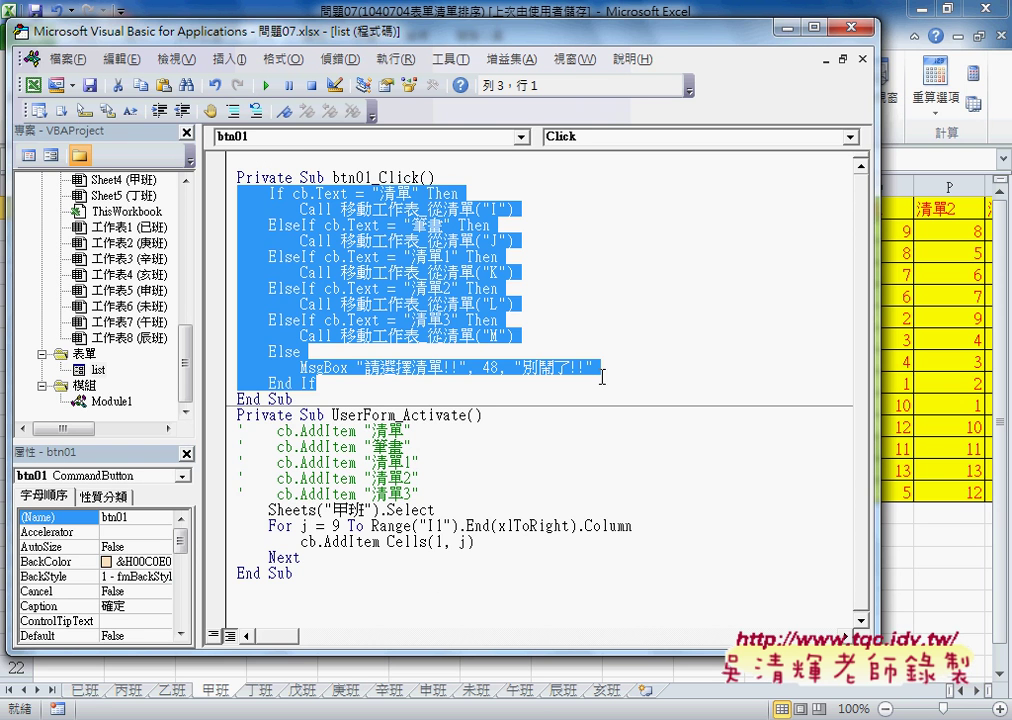
click(486, 414)
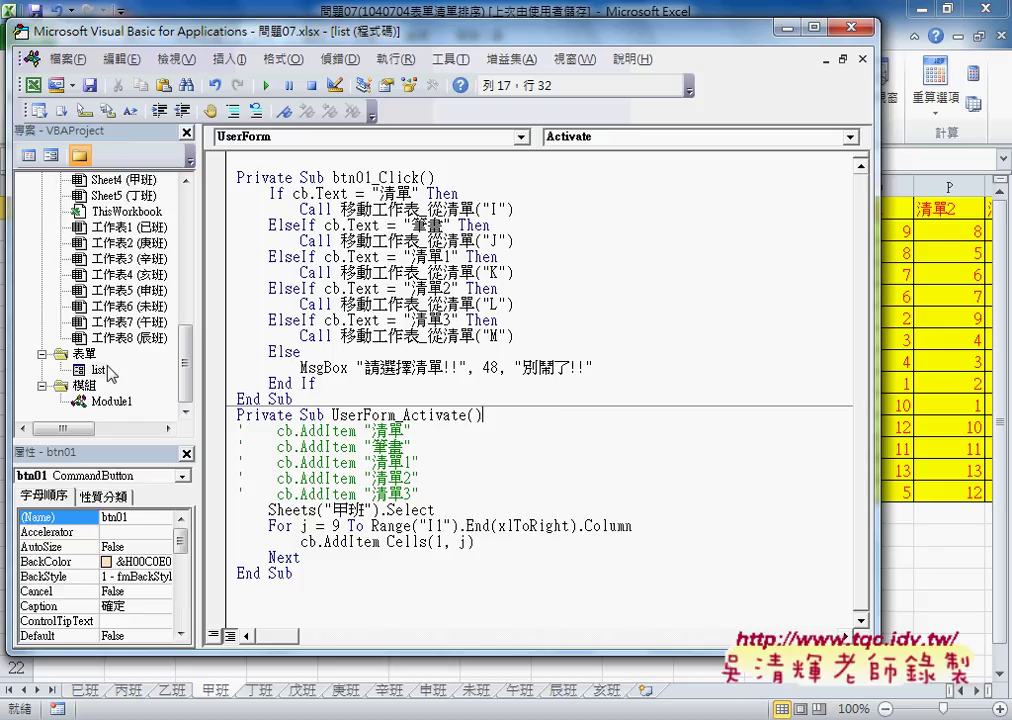
click(253, 585)
text(Public Sub 移動工作表_從清單(欄名 As String)     For i = 2 To 14         x = Sheets("甲班").Cells(i, 欄名)         Sheets(x).Move Before:=Sheets(i - 1)     Next     Sheets("甲班").Select End Sub)
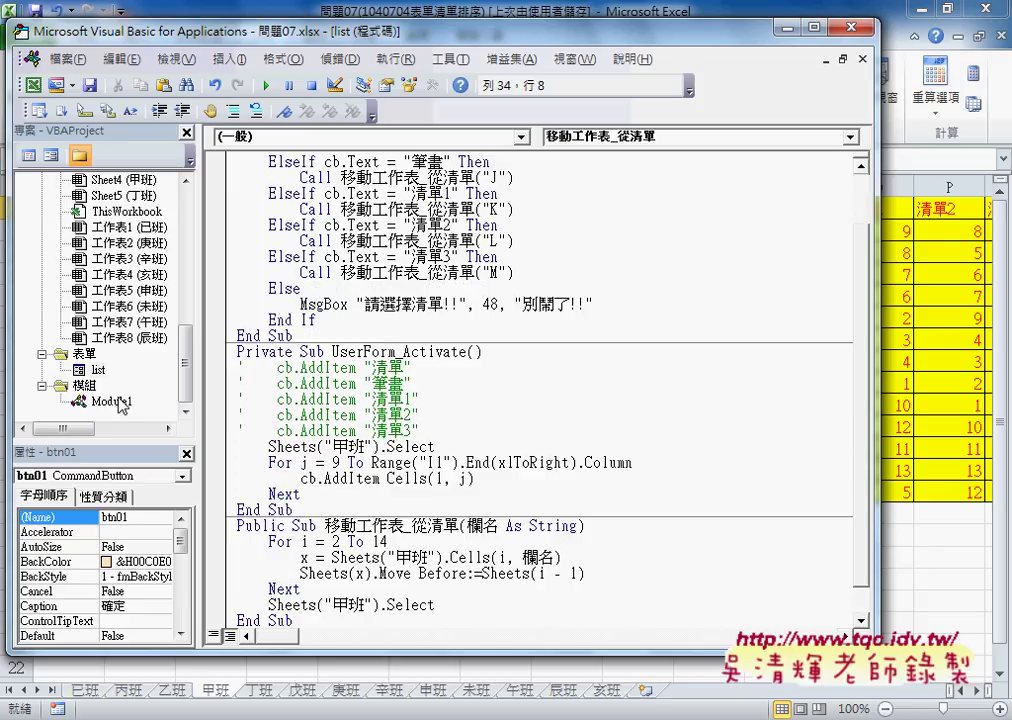
- Annotate how the pasted loop code relates to Module1 in the project, then clear the annotations
click(118, 401)
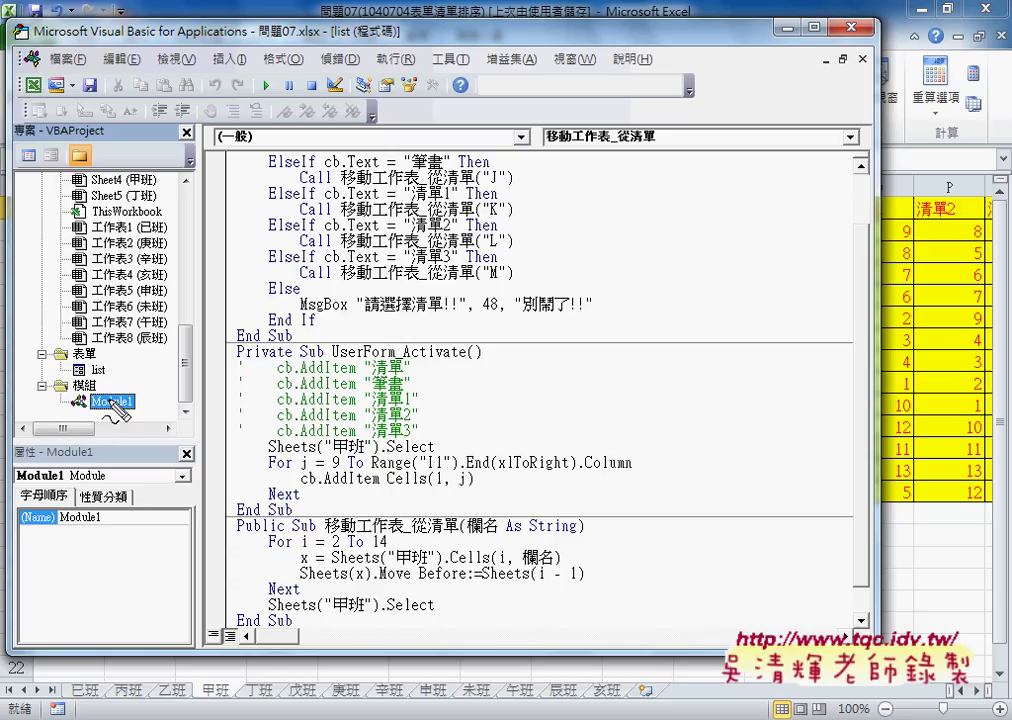
drag(73, 381, 106, 378)
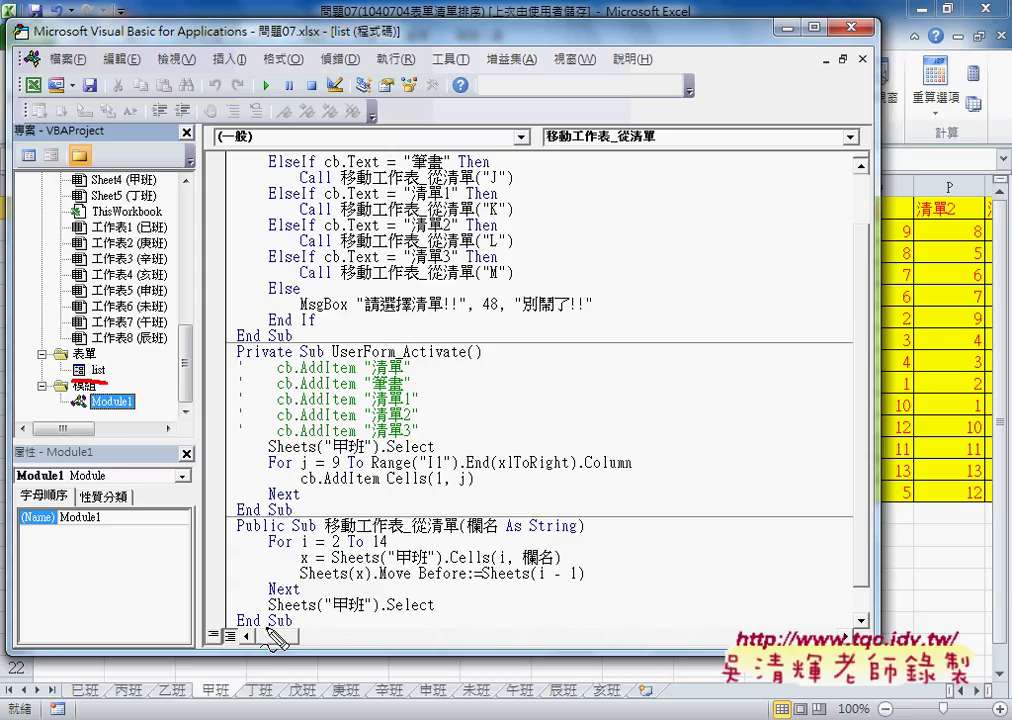
drag(330, 520, 295, 524)
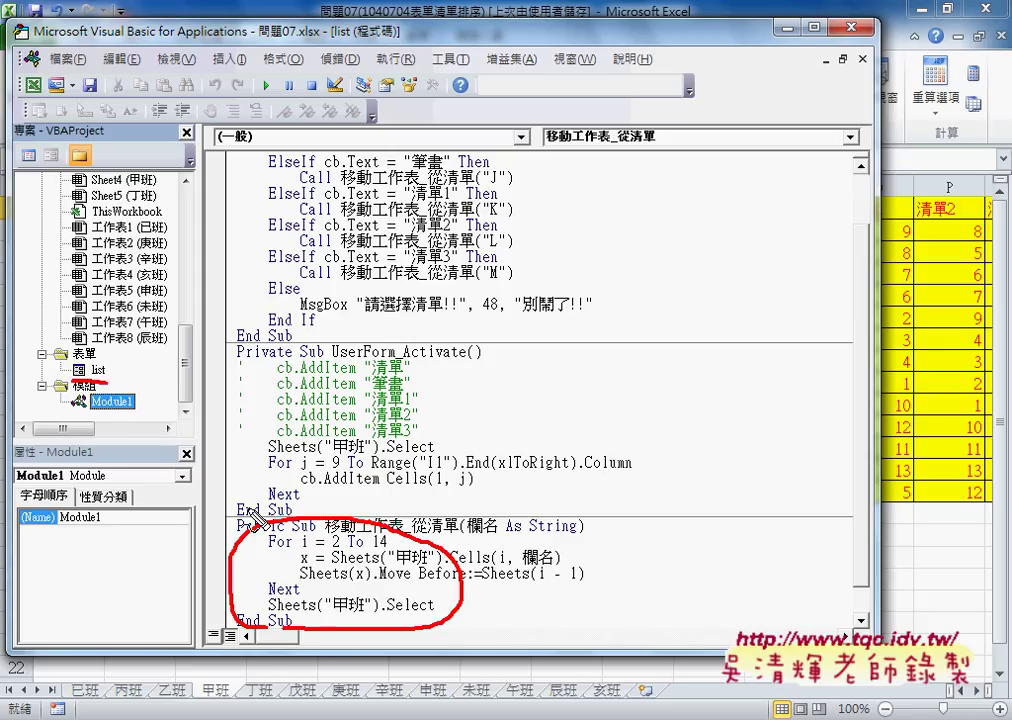
drag(140, 392, 95, 390)
drag(237, 522, 142, 408)
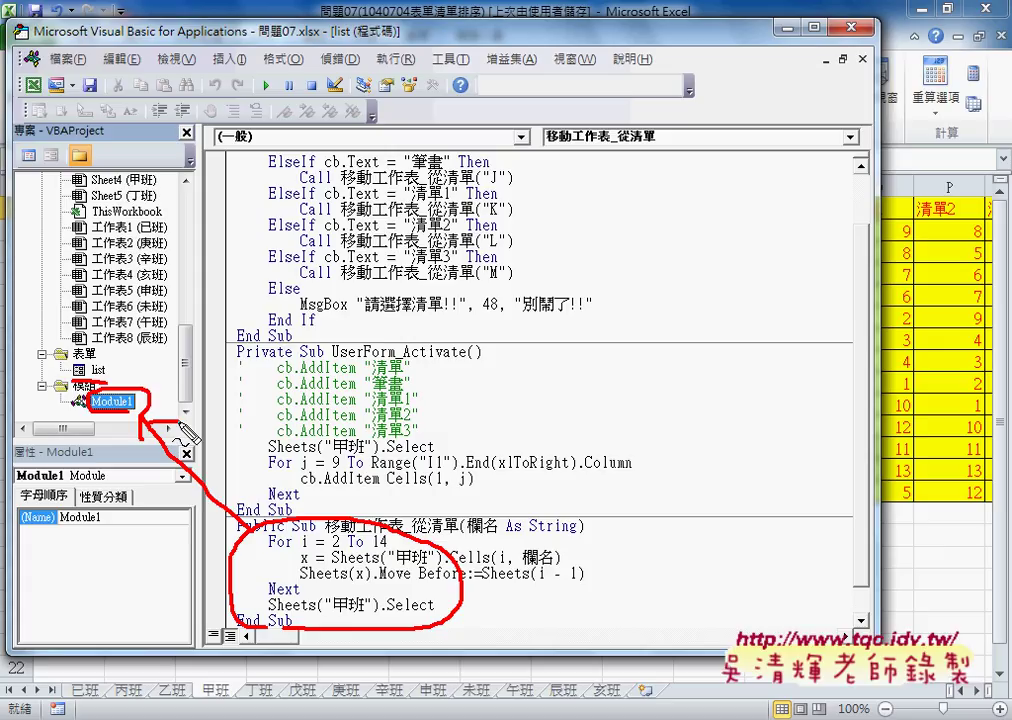
key(Escape)
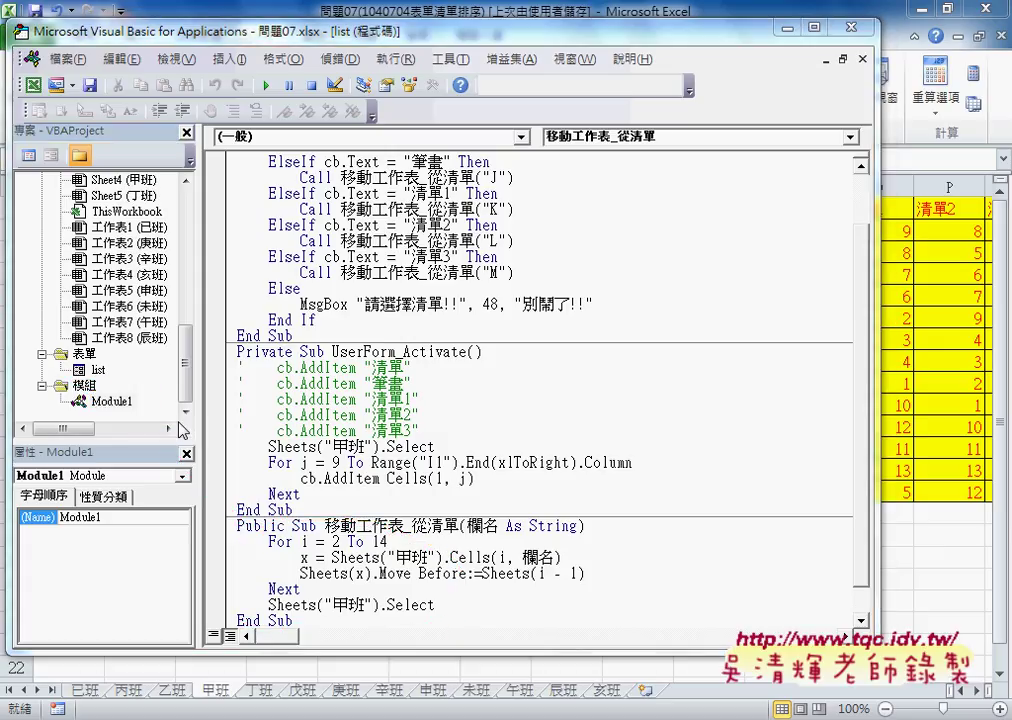
- Review how the 欄名 As String parameter feeds Sheets("甲班").Cells(i, 欄名) in the For loop
click(478, 508)
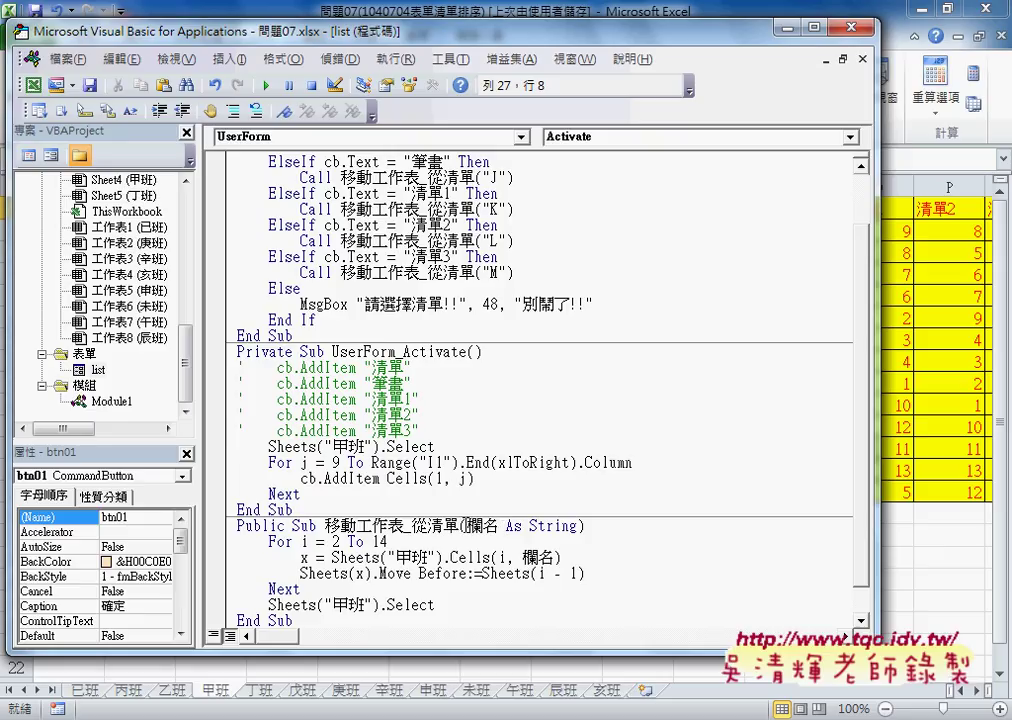
double_click(482, 525)
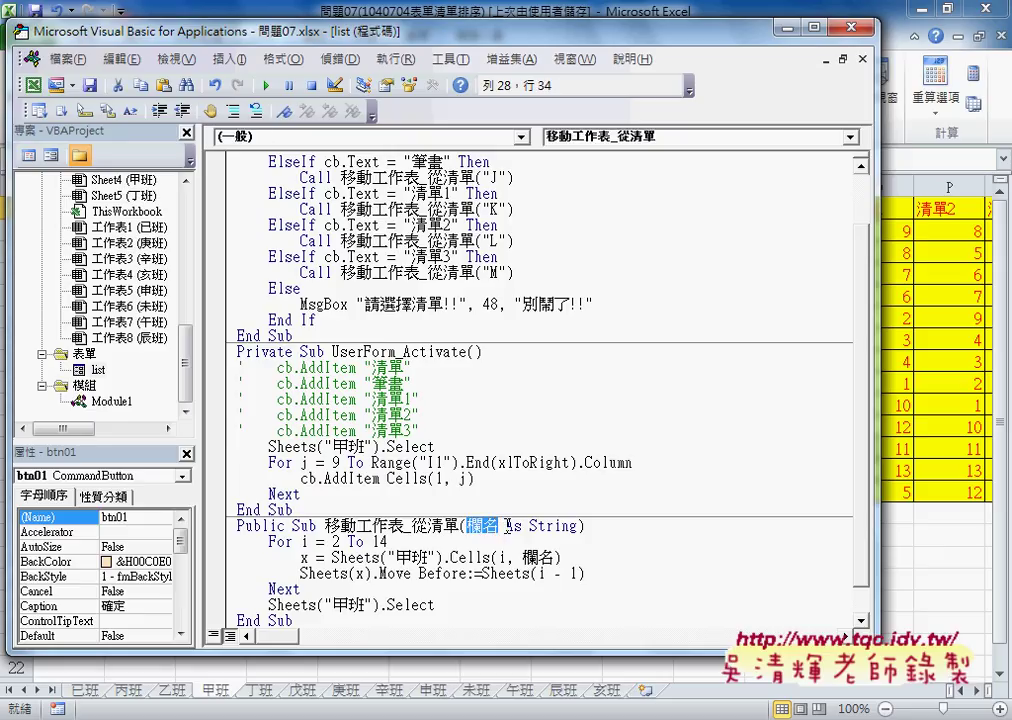
drag(505, 525, 578, 525)
double_click(536, 557)
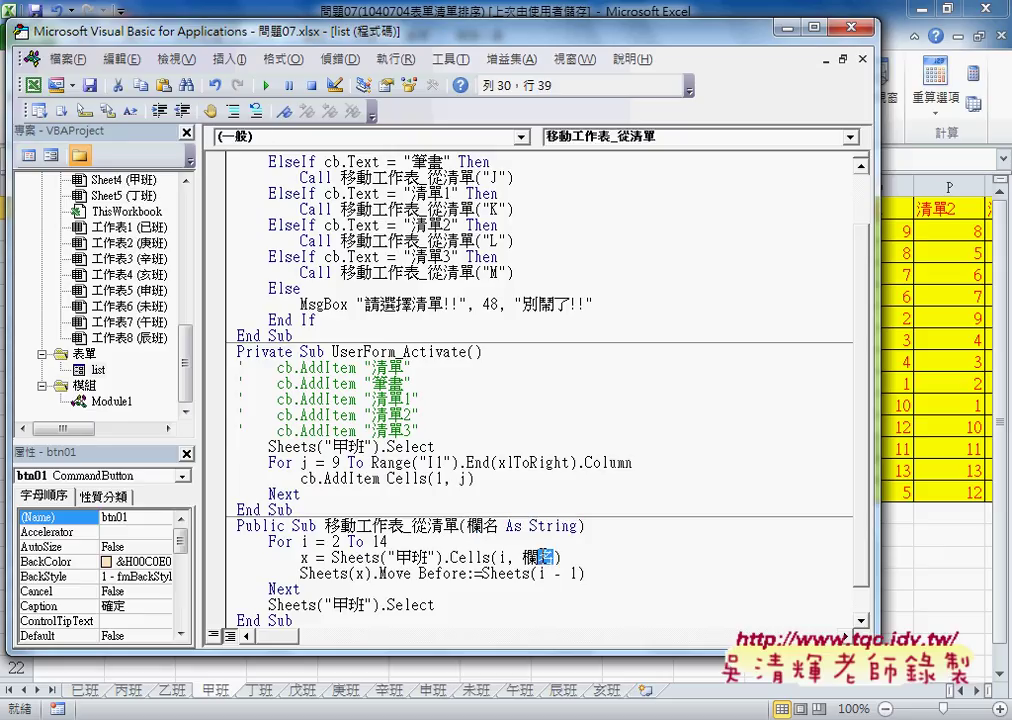
mouse_move(528, 563)
mouse_down()
mouse_move(536, 568)
mouse_move(427, 577)
mouse_move(569, 550)
mouse_up()
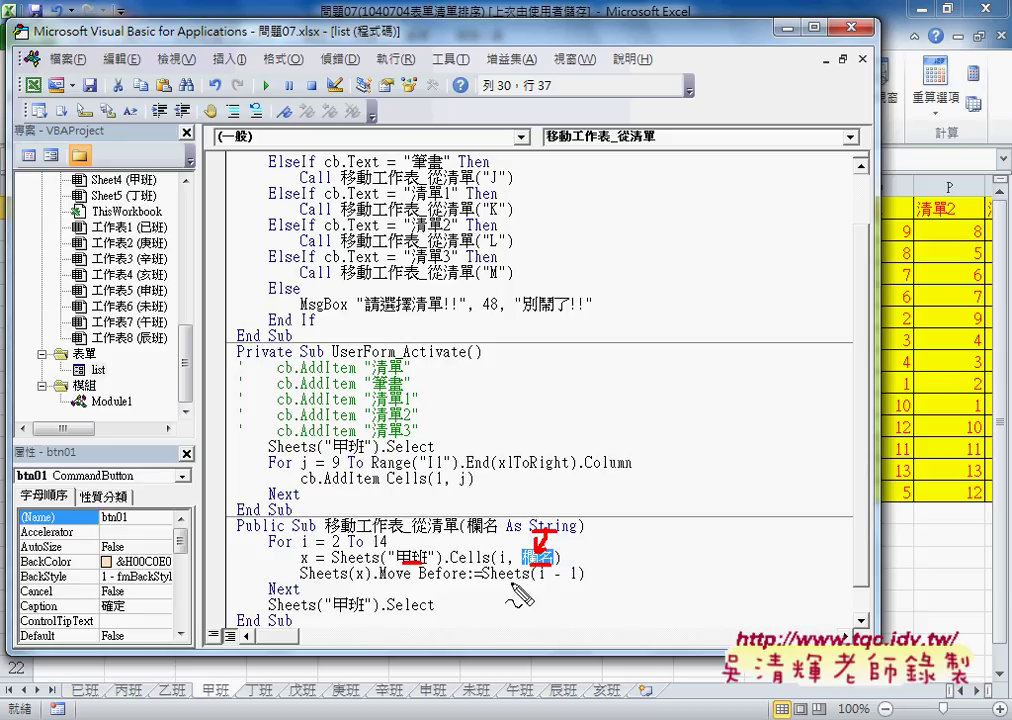
drag(568, 548, 584, 580)
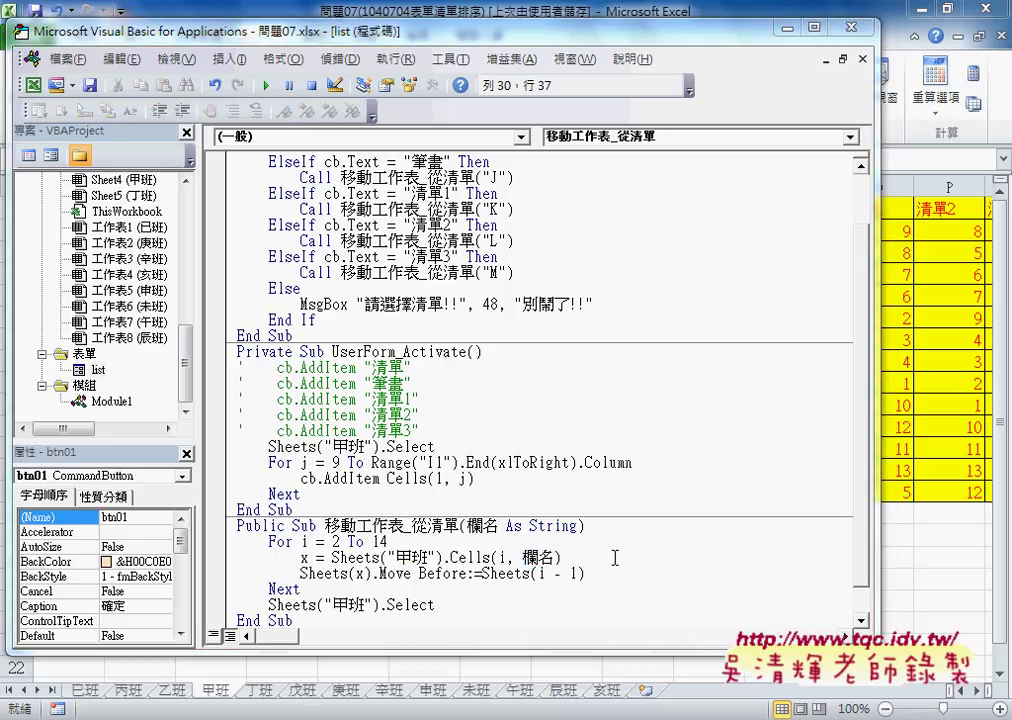
click(619, 541)
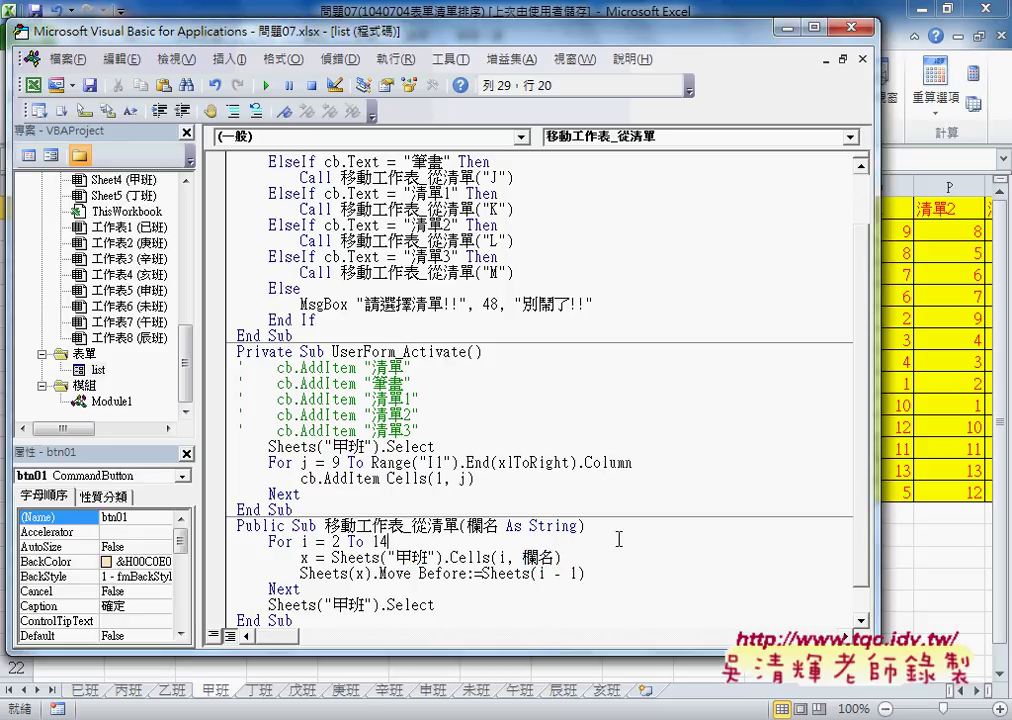
- Open btn01_Click from the list form's 確定 button and select its existing If…End If block
click(862, 59)
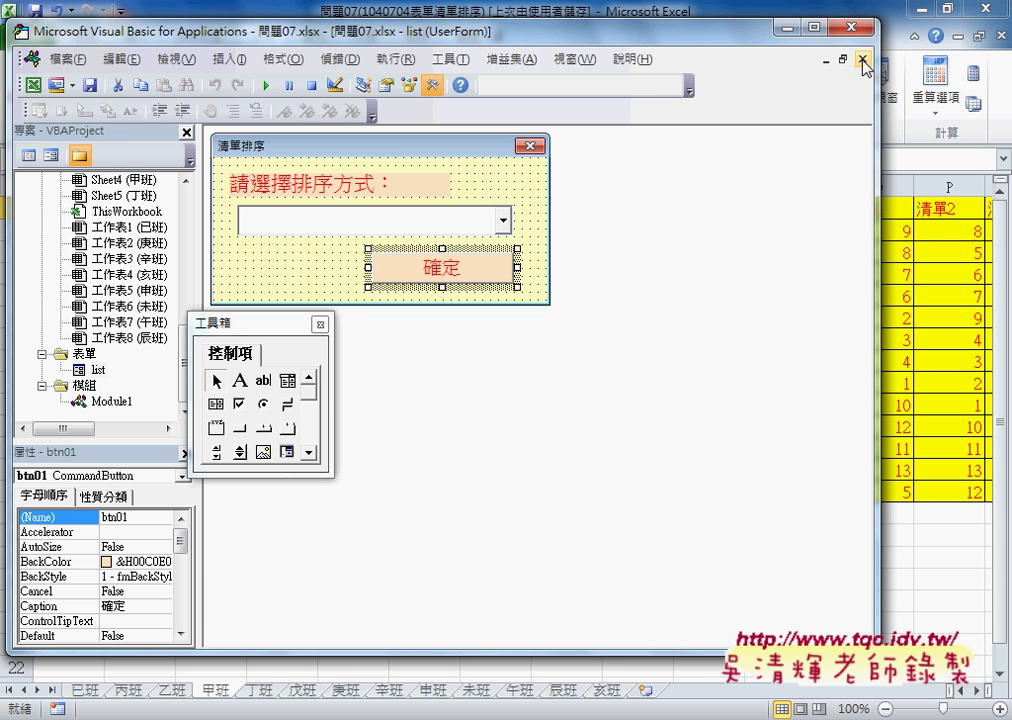
double_click(440, 273)
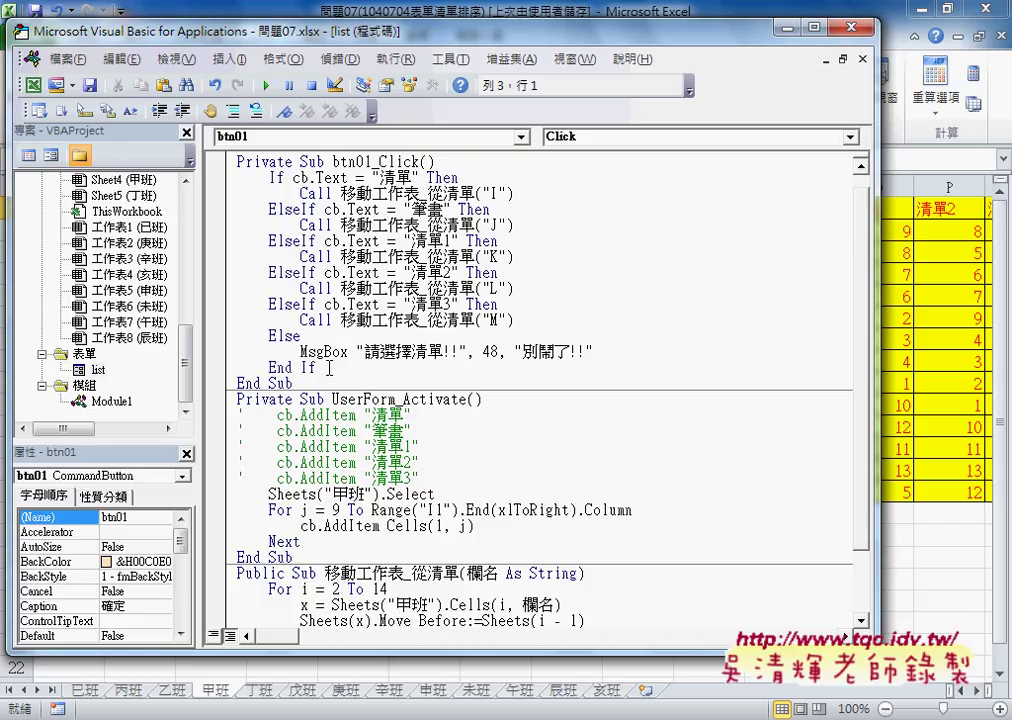
drag(328, 368, 225, 185)
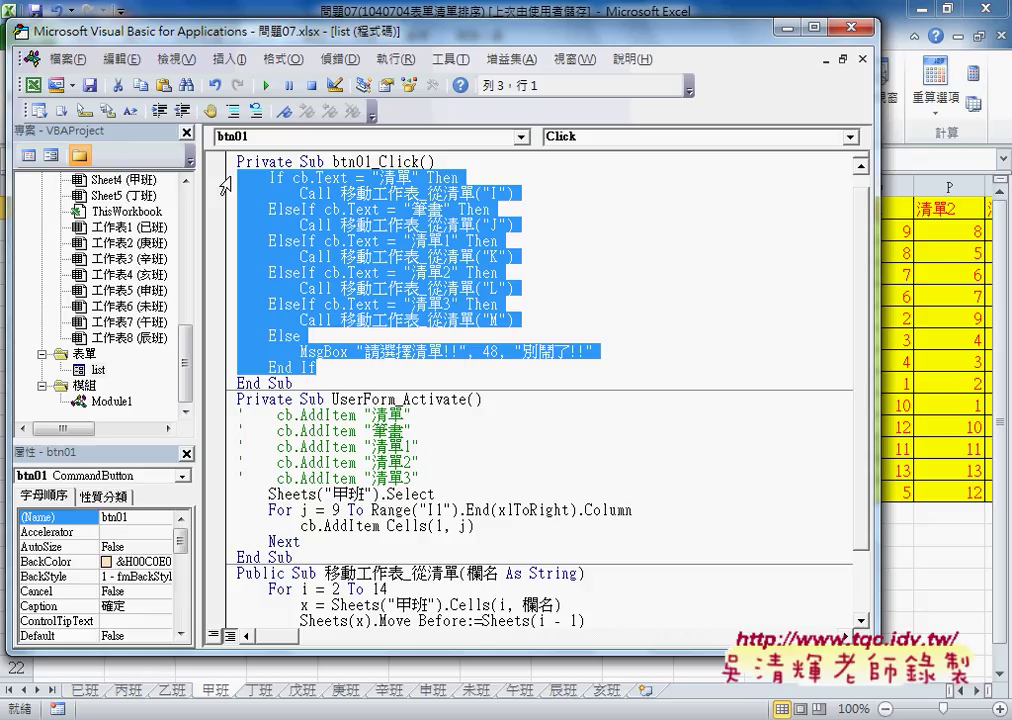
- Delete the old If…End If block and start an indented If cb.Text = "" comparison
key(Delete)
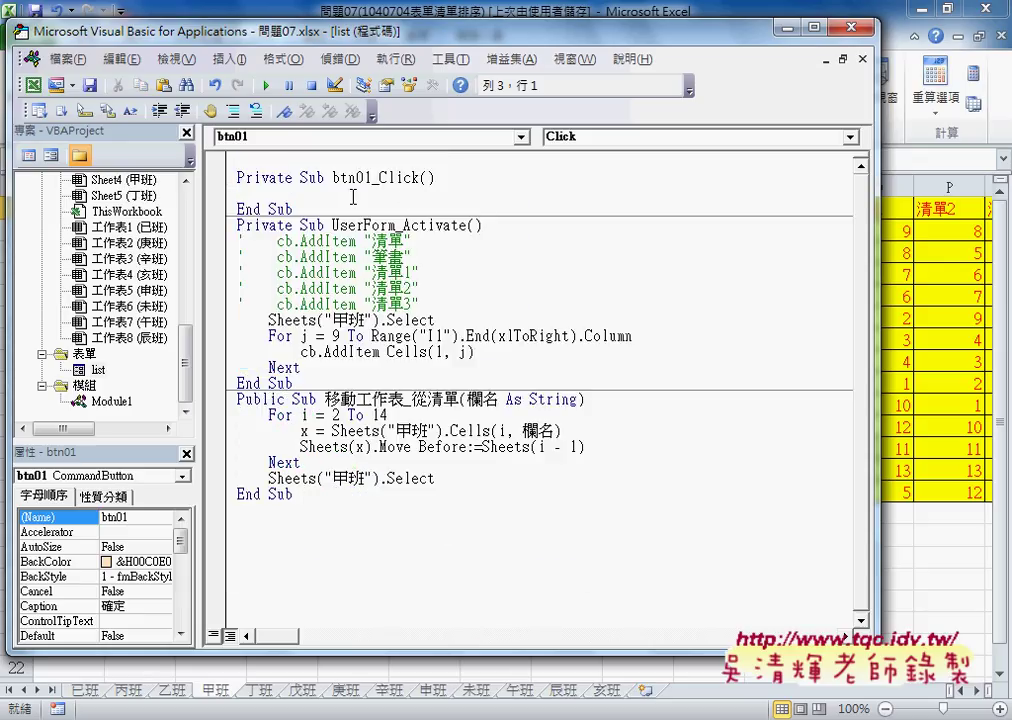
key(Tab)
text(if )
text(cb)
text(.tex)
text(=)
text("")
key(Left)
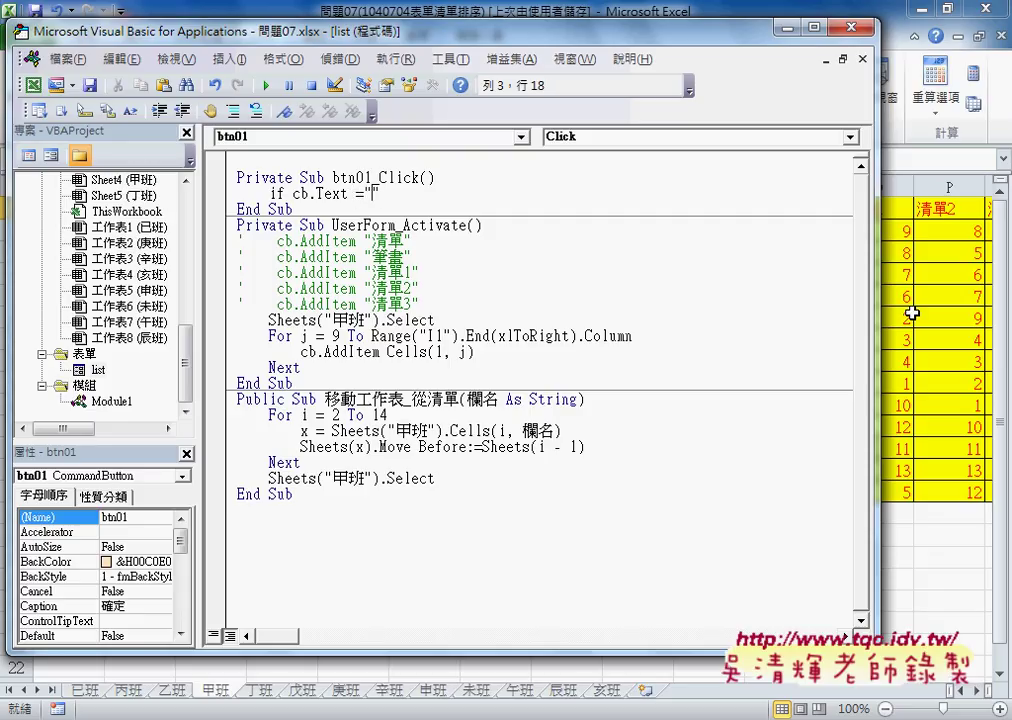
drag(877, 305, 455, 309)
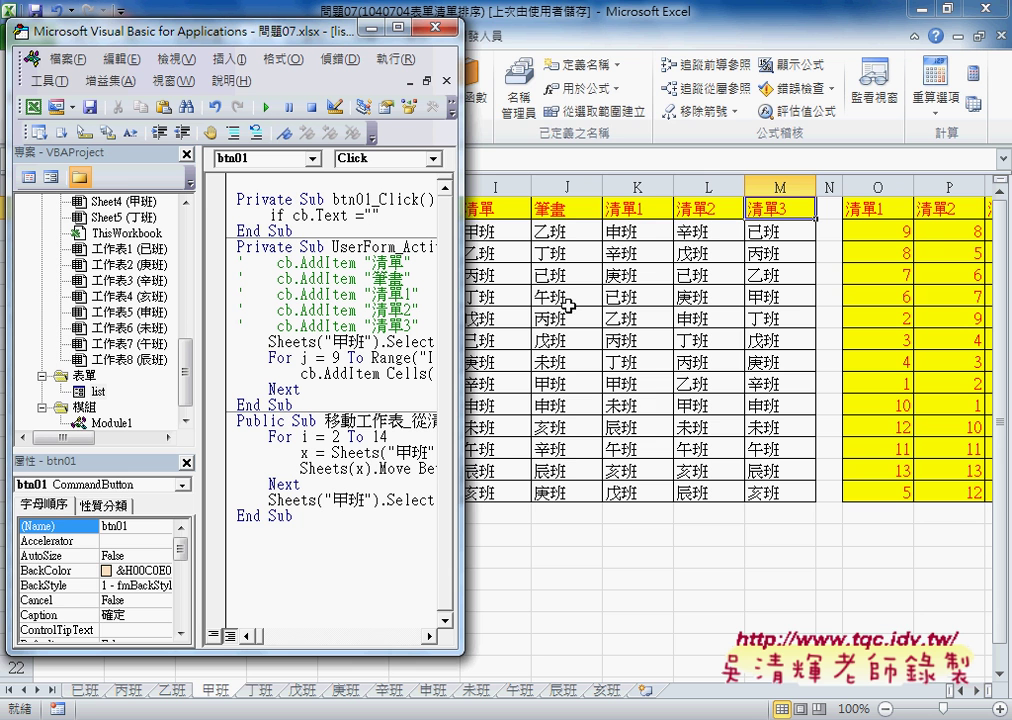
drag(463, 301, 797, 307)
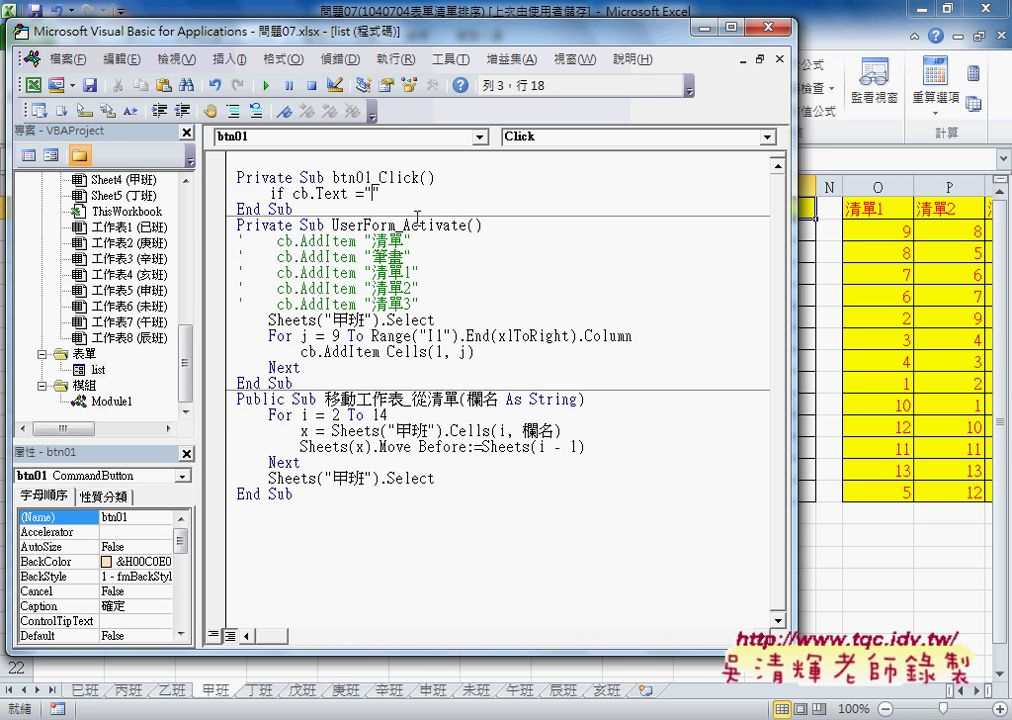
- Complete the line as If cb.Text = "清單" Then and add two blank lines
text(")
mouse_move(270, 715)
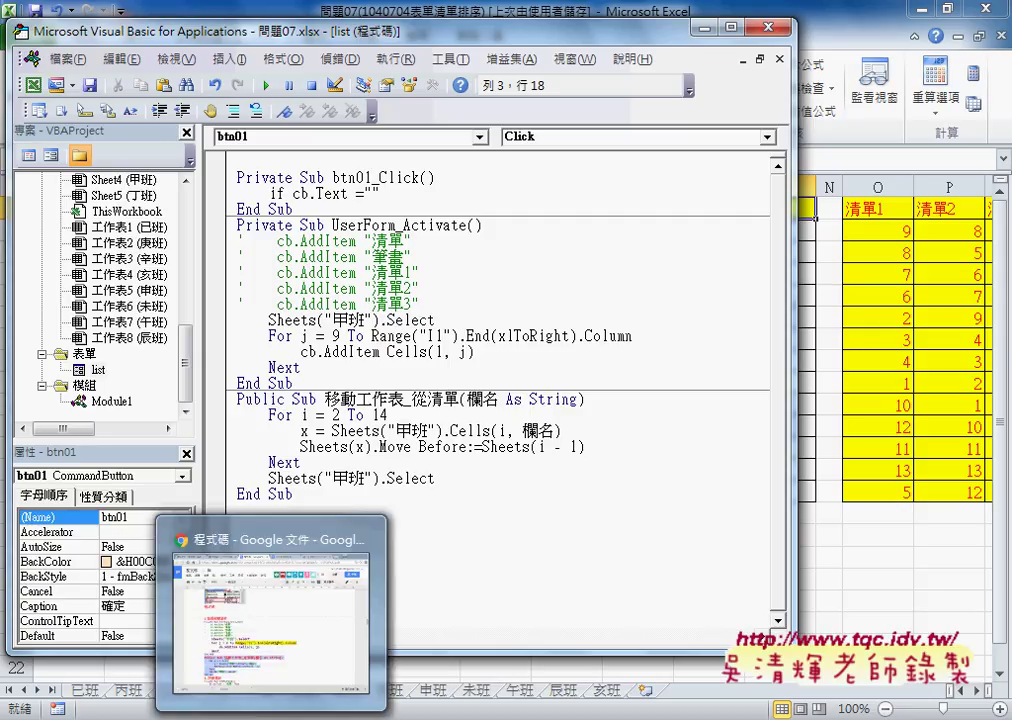
text(く一)
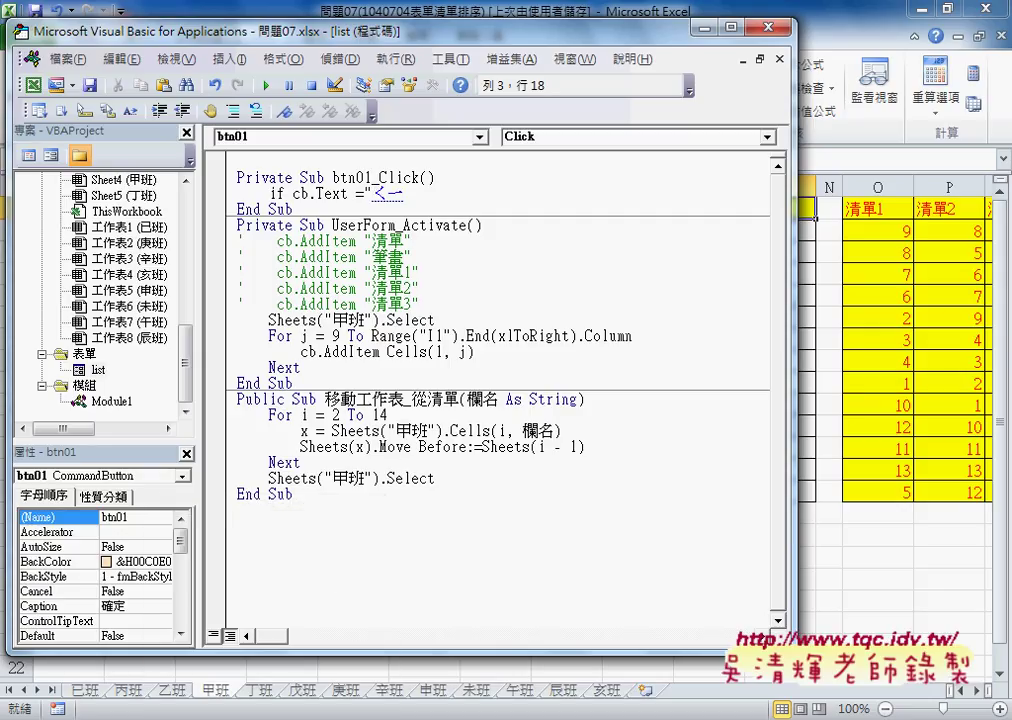
text(清單)
key(Return)
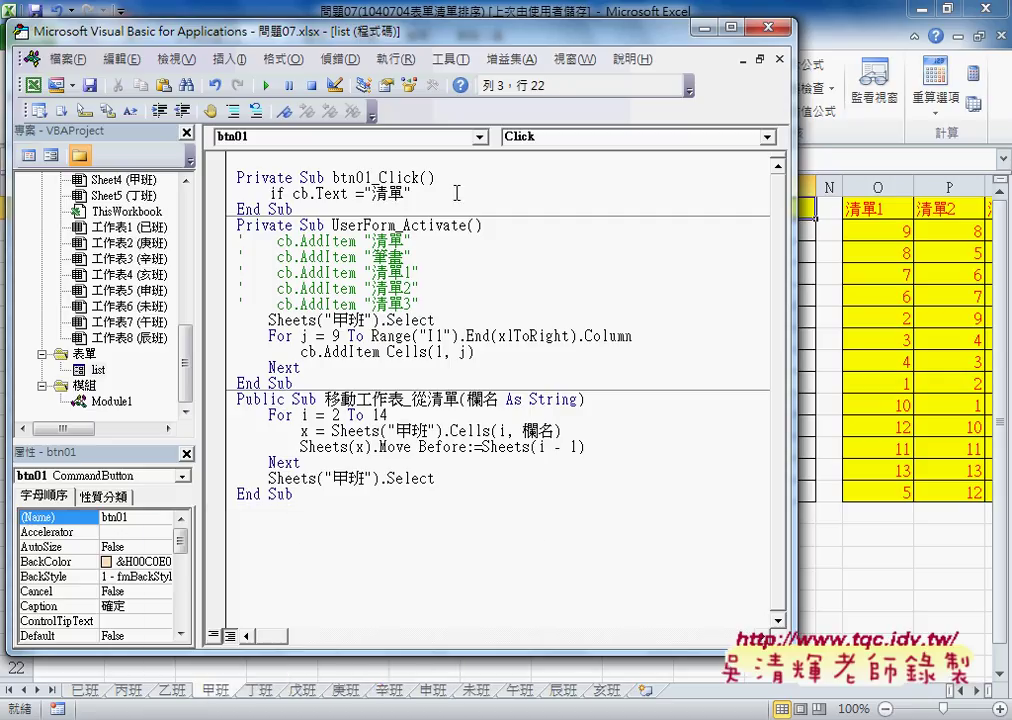
text(ㄗ一)
key(BackSpace)
key(BackSpace)
text(then)
key(Return)
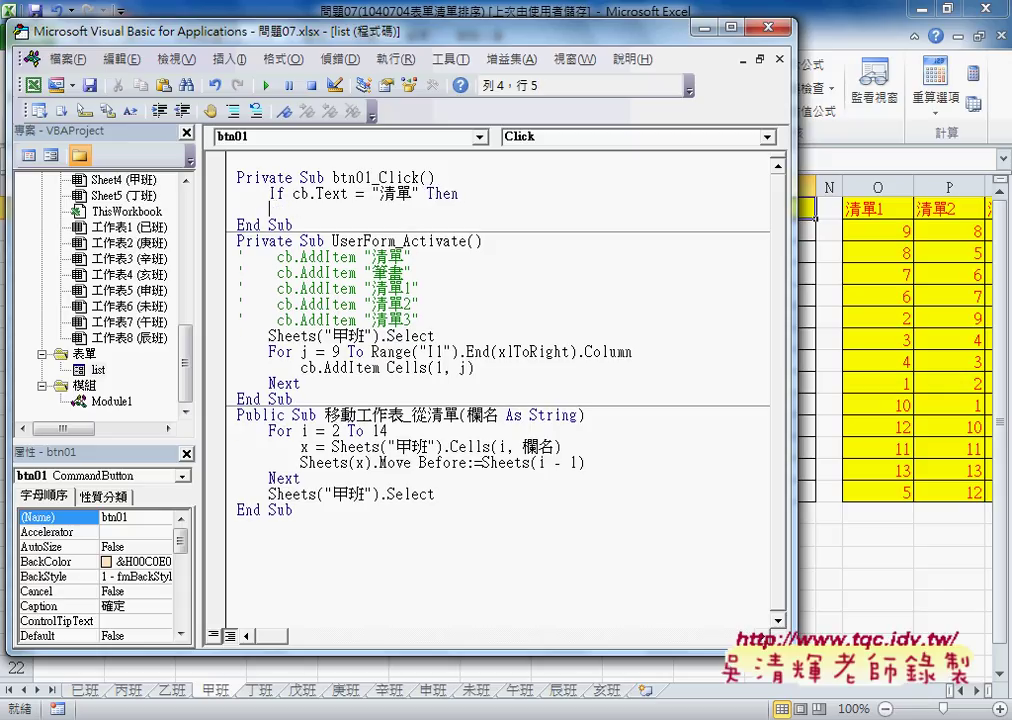
key(Return)
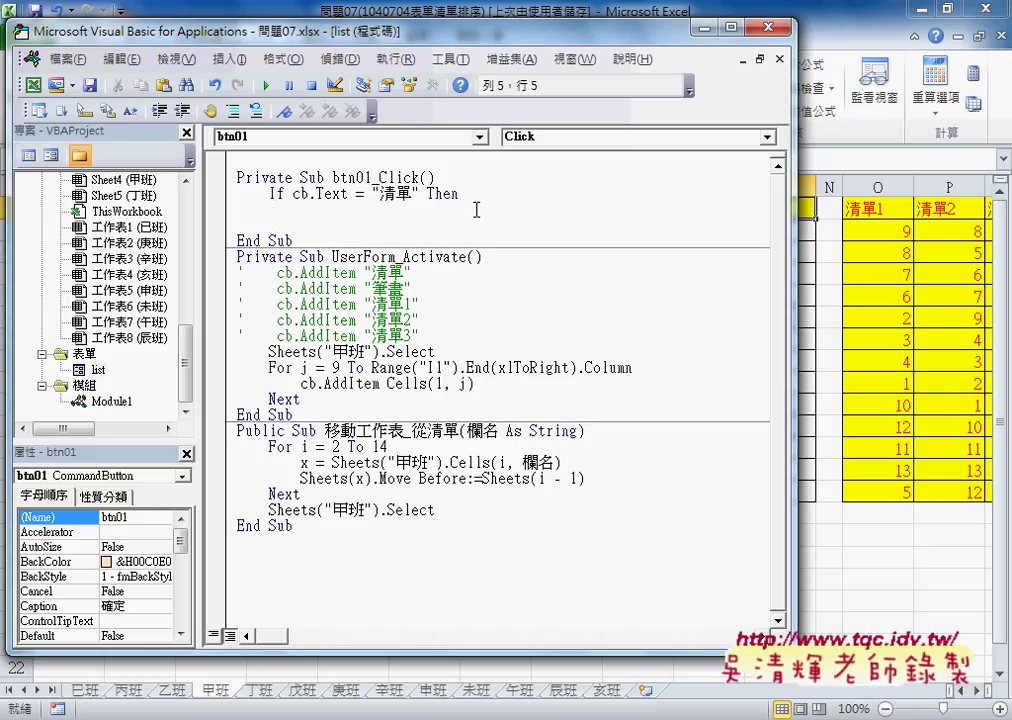
- Add an ElseIf cb.Text = "筆畫" Then line below the If, followed by blank lines
drag(462, 194, 271, 194)
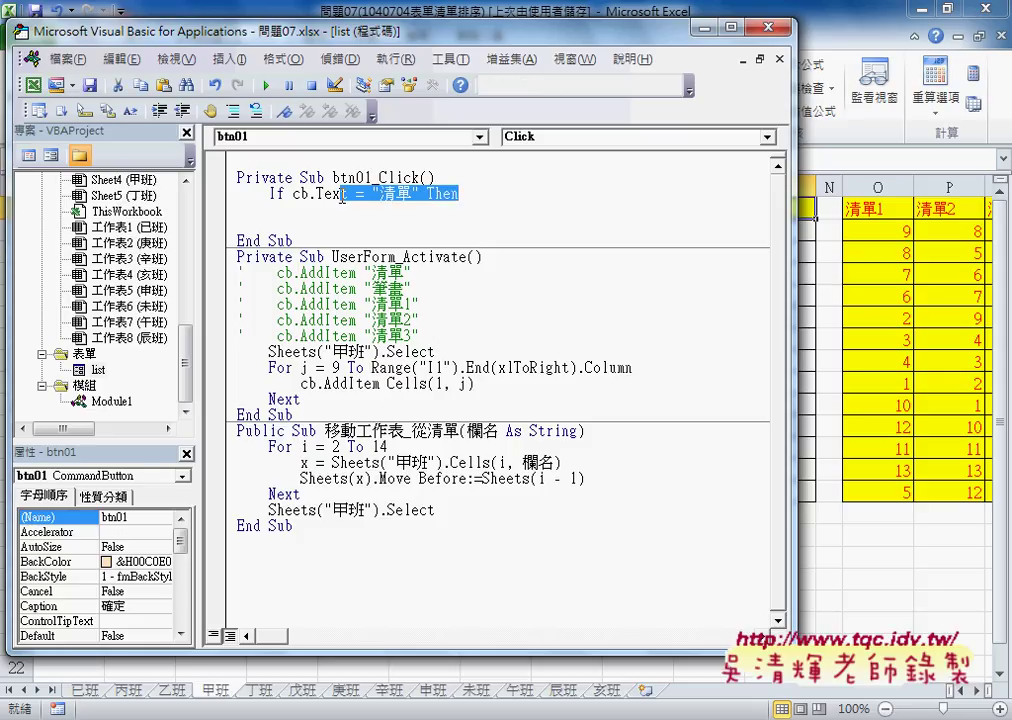
click(293, 220)
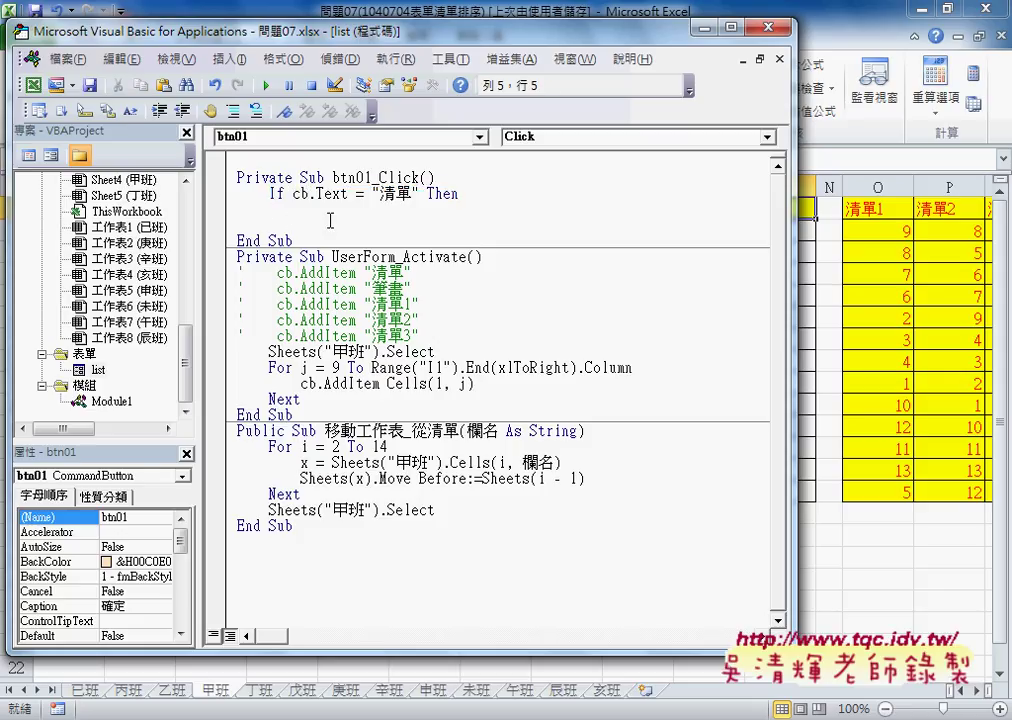
text(If cb.Text = "清單" Then)
key(Home)
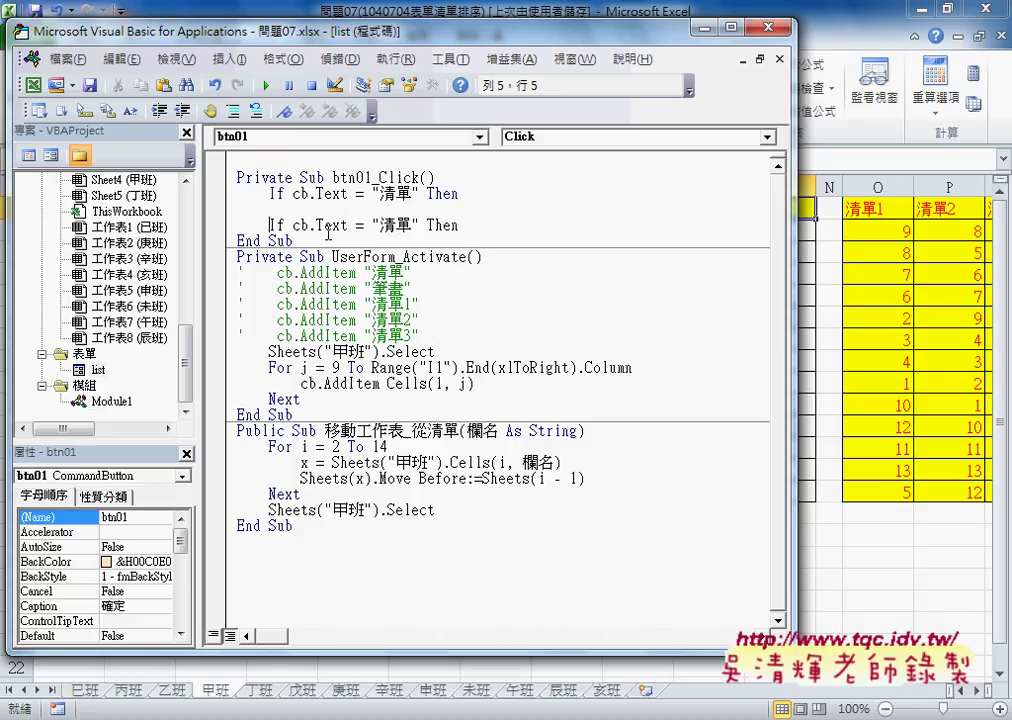
text(else)
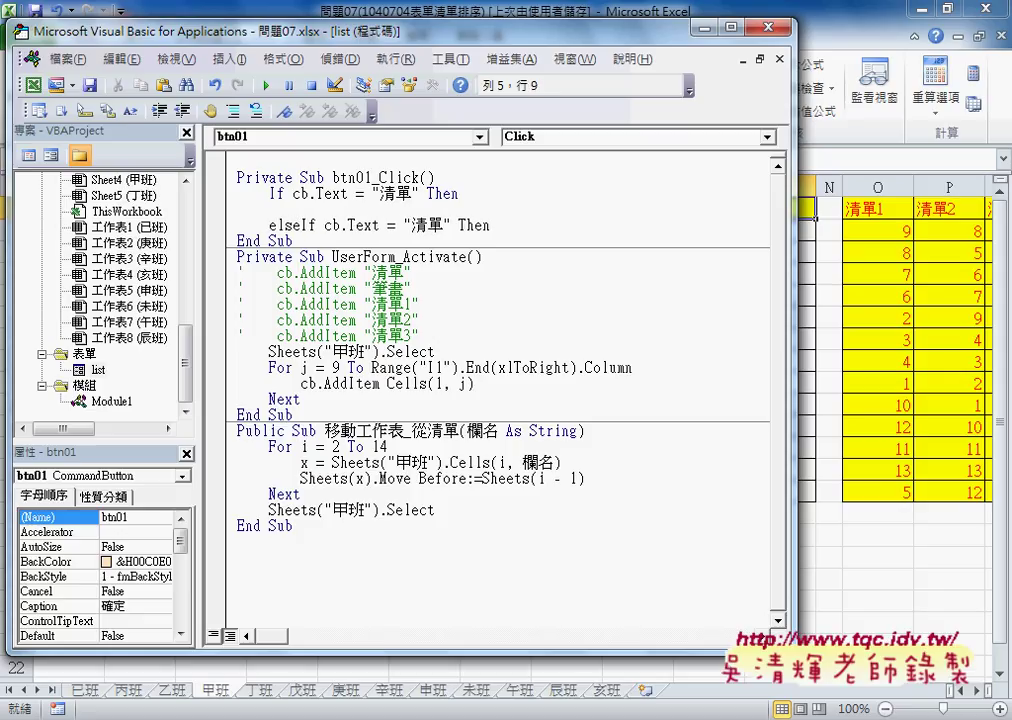
key(Right)
key(Right)
key(Right)
key(Right)
key(Right)
key(Right)
key(Right)
key(shift+Right)
key(shift+Right)
key(shift+Right)
key(shift+Left)
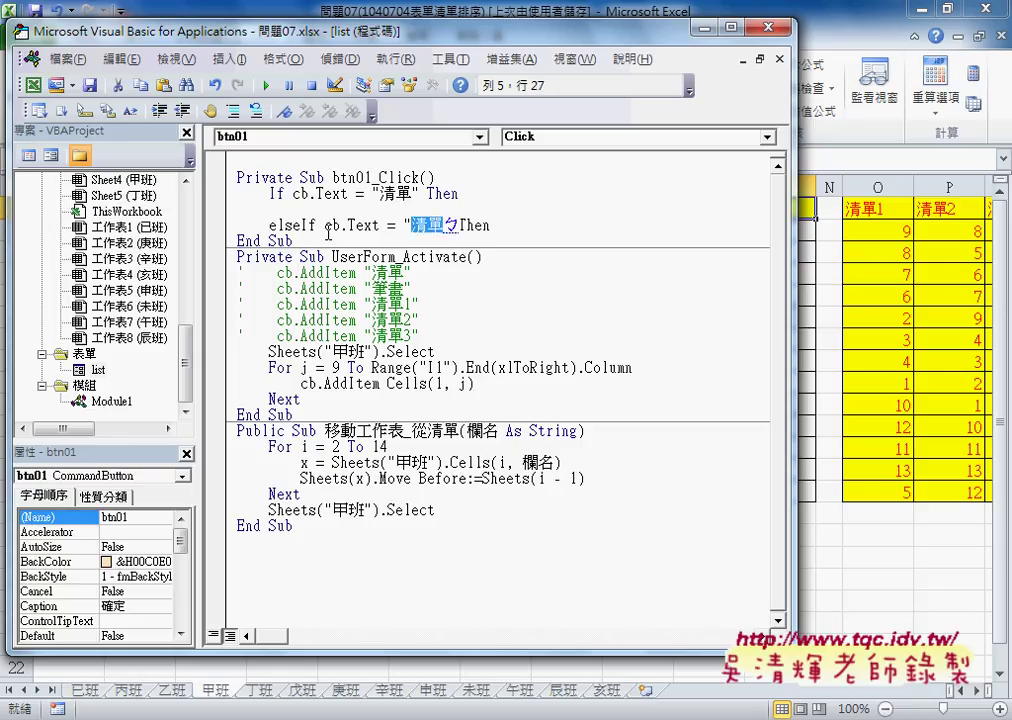
text(比ㄏ)
text(ㄨㄚ4)
key(Return)
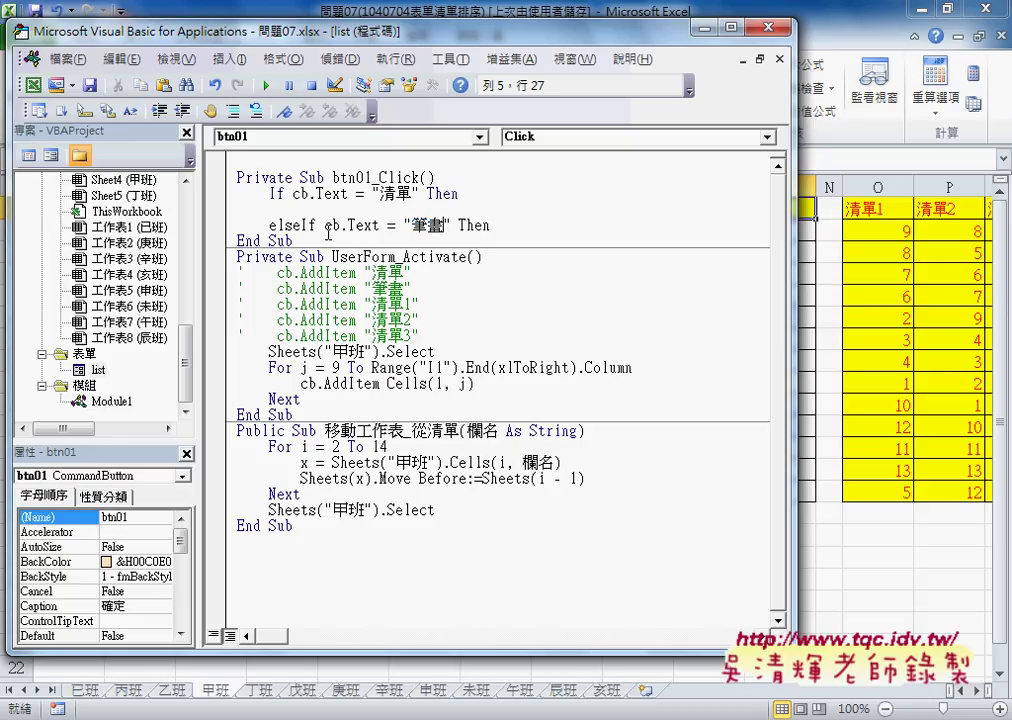
key(End)
key(Return)
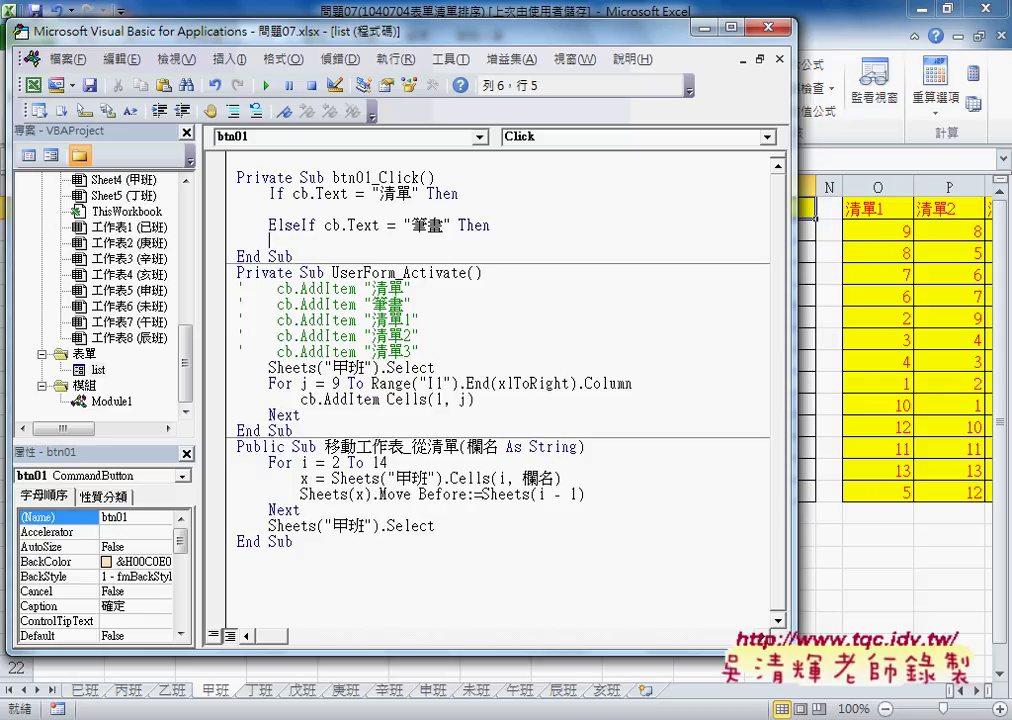
key(Return)
- Duplicate the ElseIf 筆畫 line so the If block has four ElseIf branches
drag(491, 225, 268, 229)
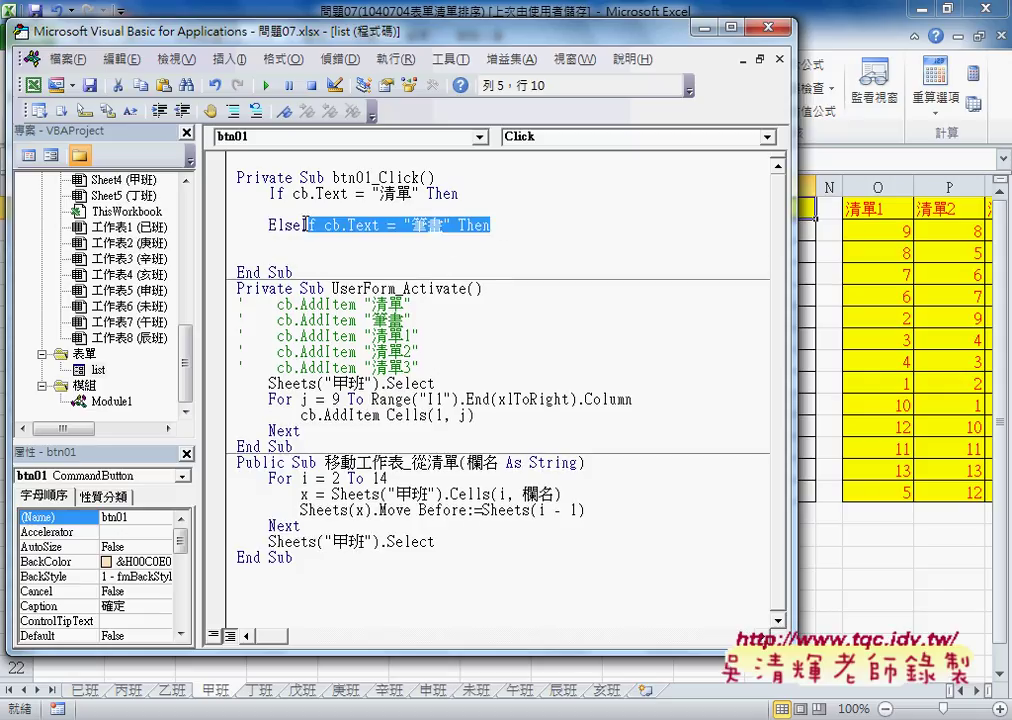
key(ctrl+c)
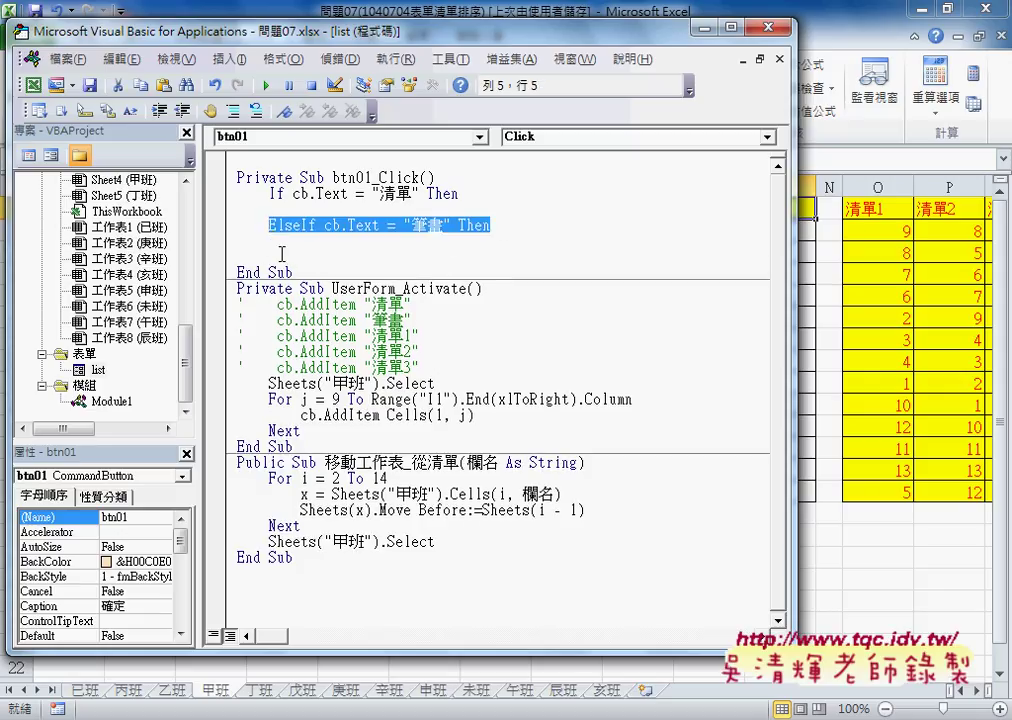
click(524, 256)
key(ctrl+v)
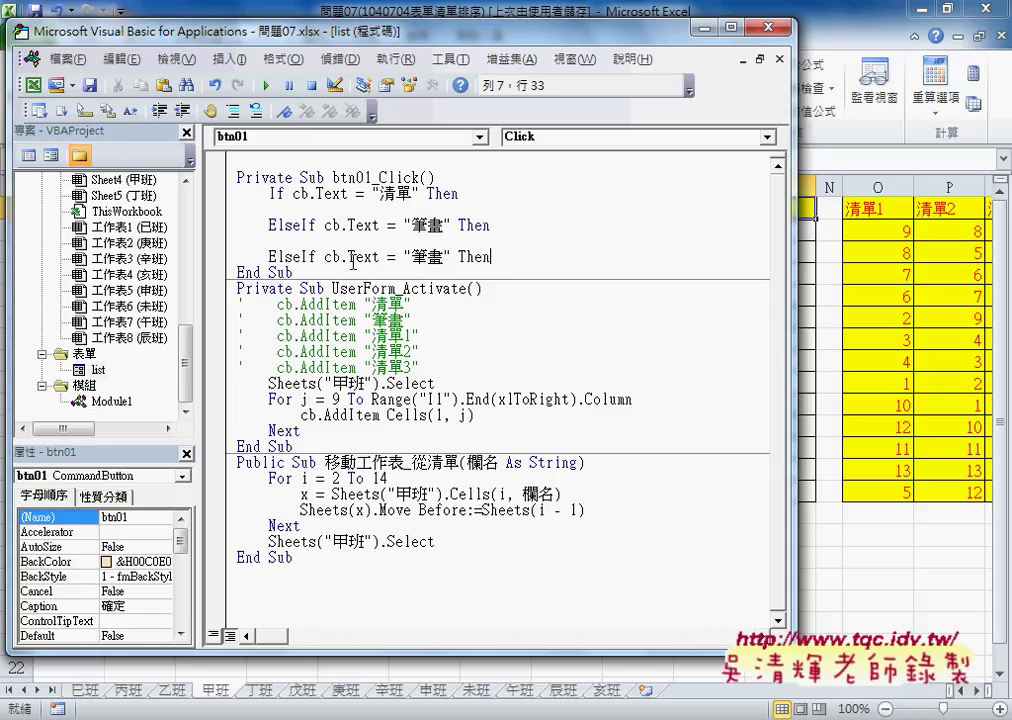
key(Return)
key(Return)
key(ctrl+v)
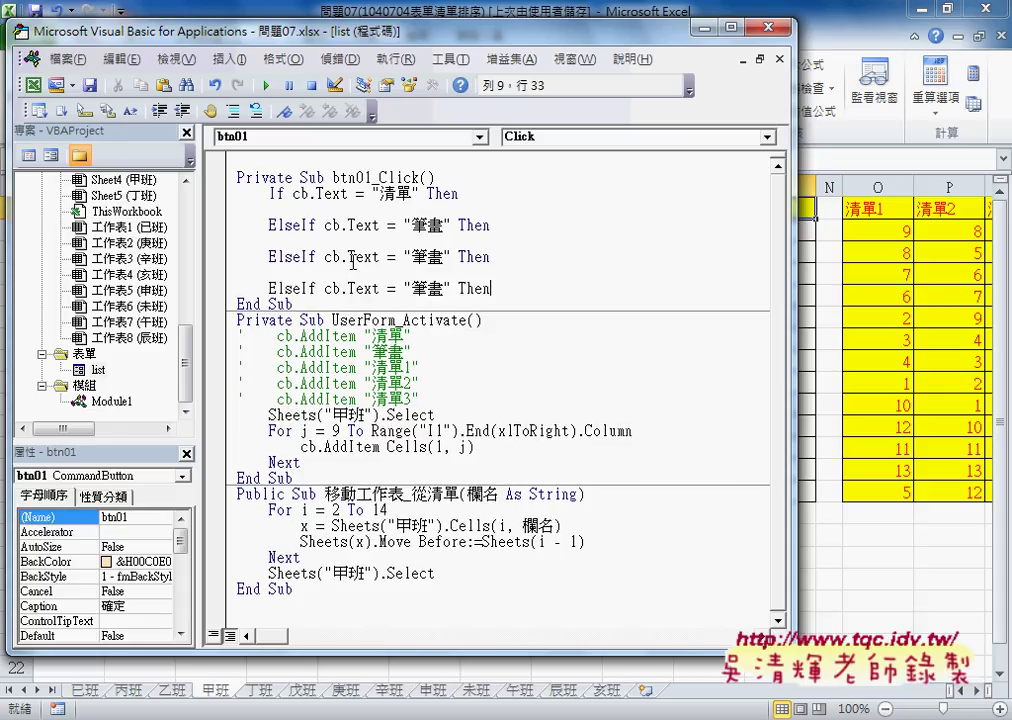
key(Return)
key(Return)
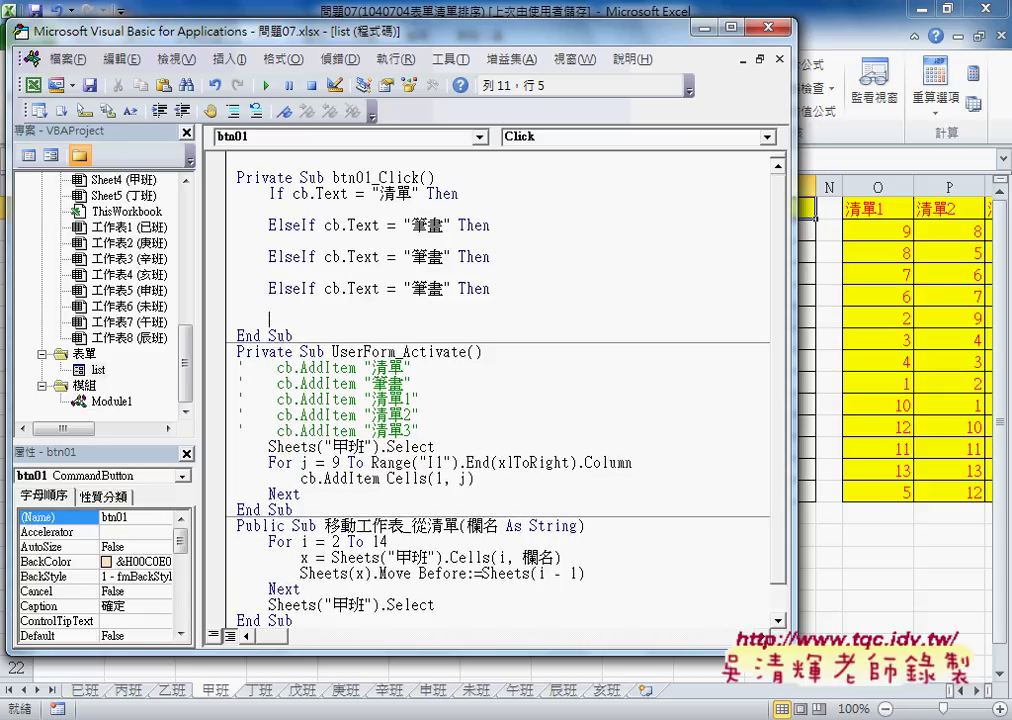
key(ctrl+v)
- Close the block with Else and End If lines
key(Return)
key(Return)
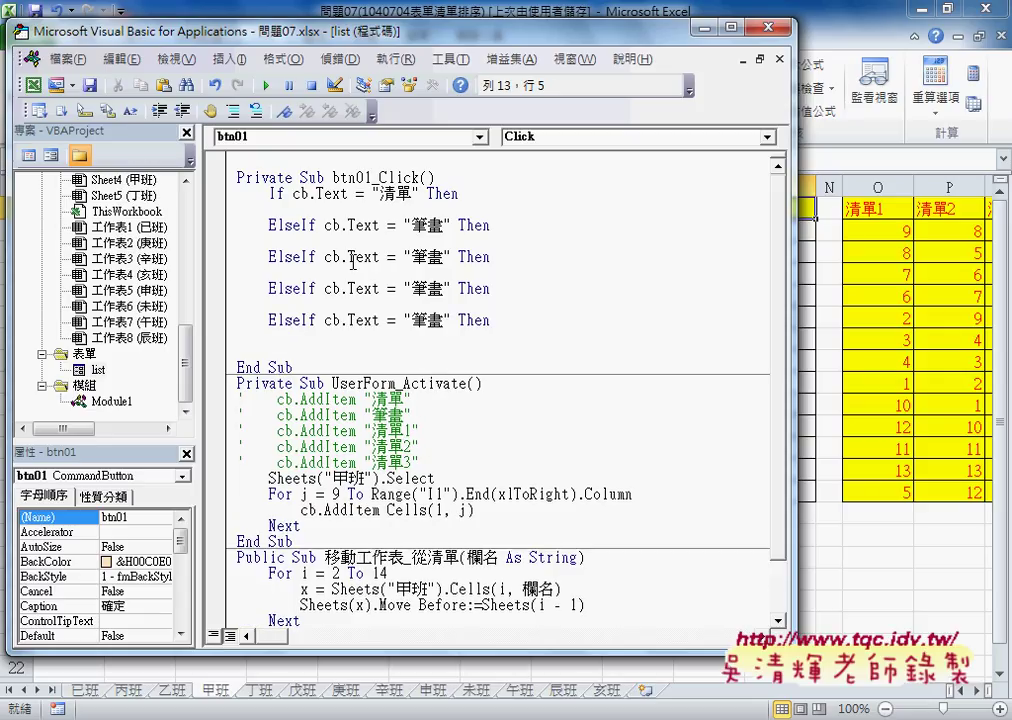
text(Else)
text(lse)
key(Return)
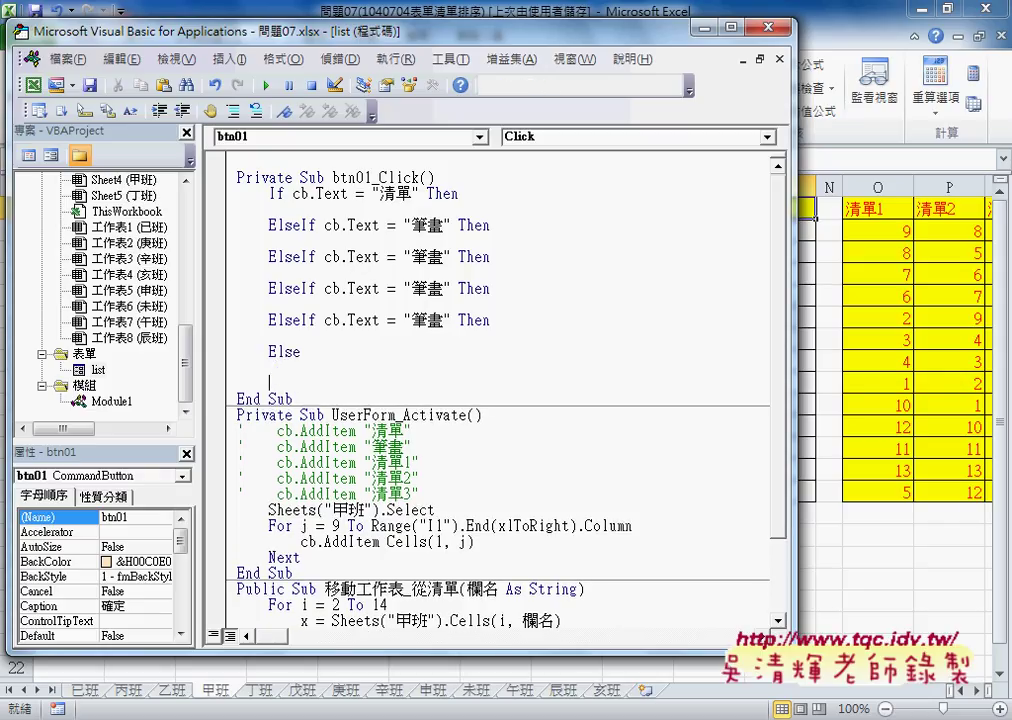
text(en)
text(d if)
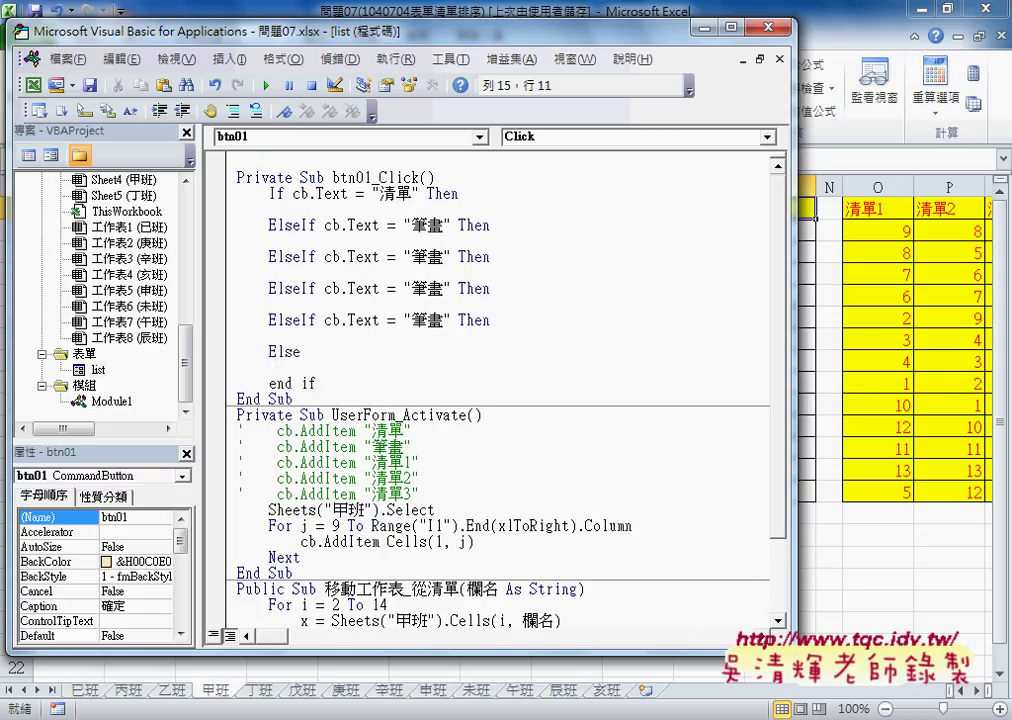
key(Up)
- Add an indented Call 移動工作表_從清單("I") under the 清單 If line and select it
click(314, 209)
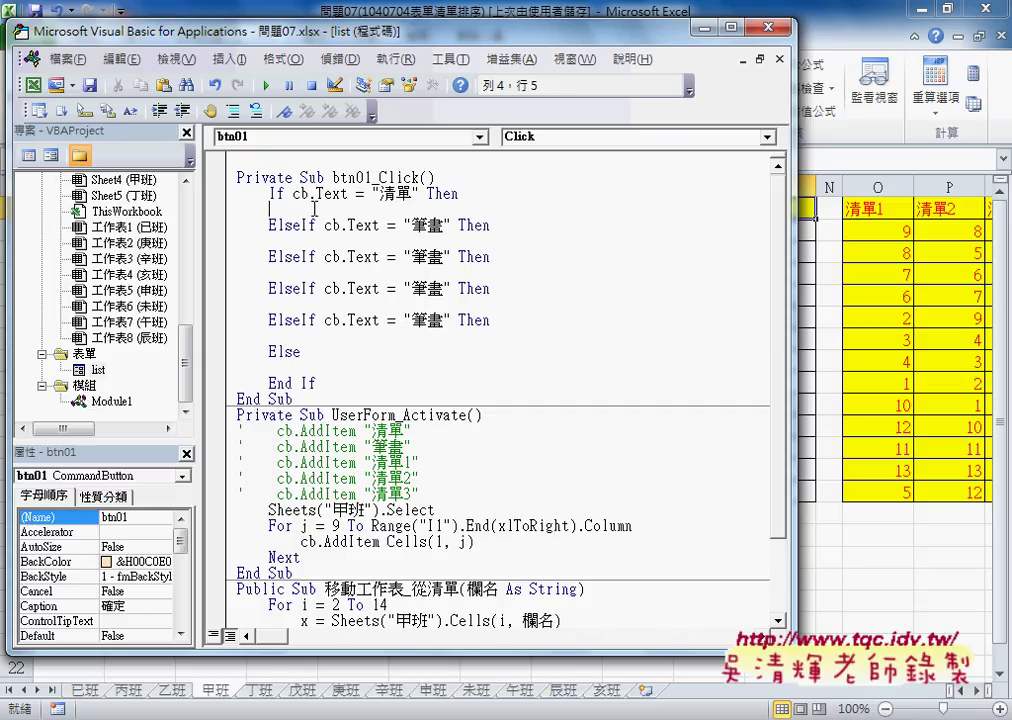
key(Tab)
drag(324, 589, 458, 589)
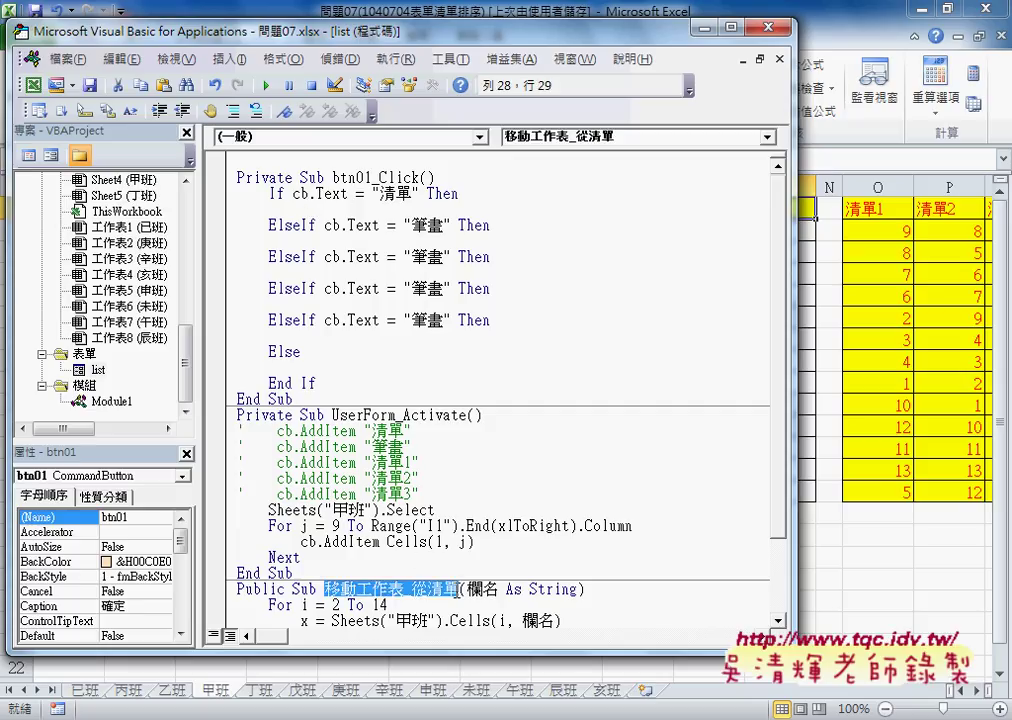
click(345, 209)
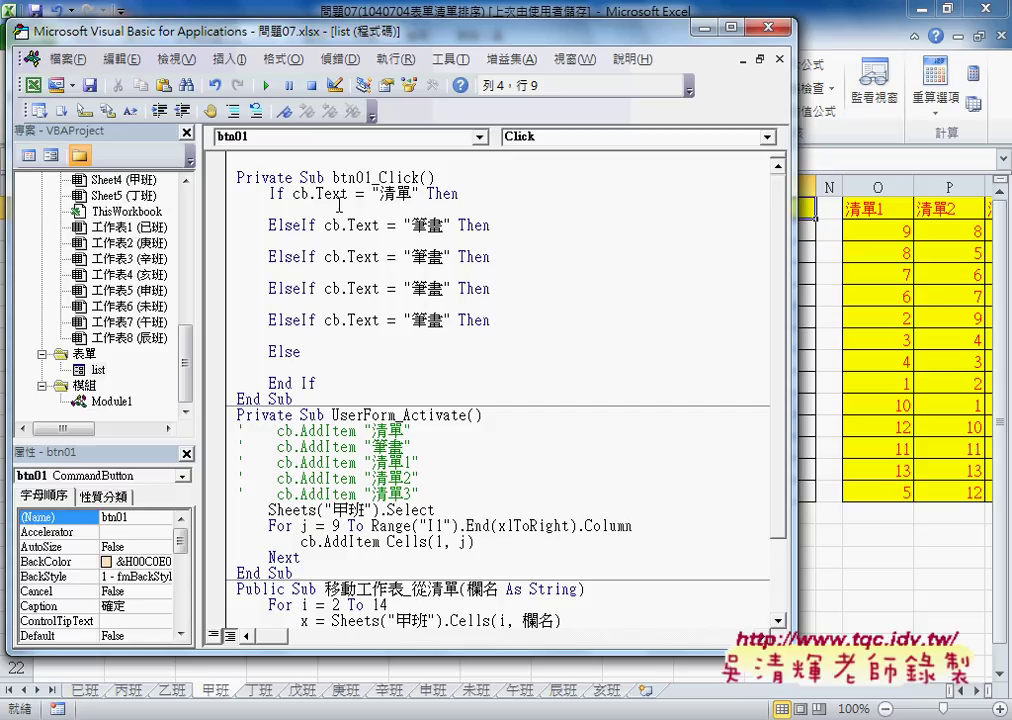
text(call)
key(ctrl+v)
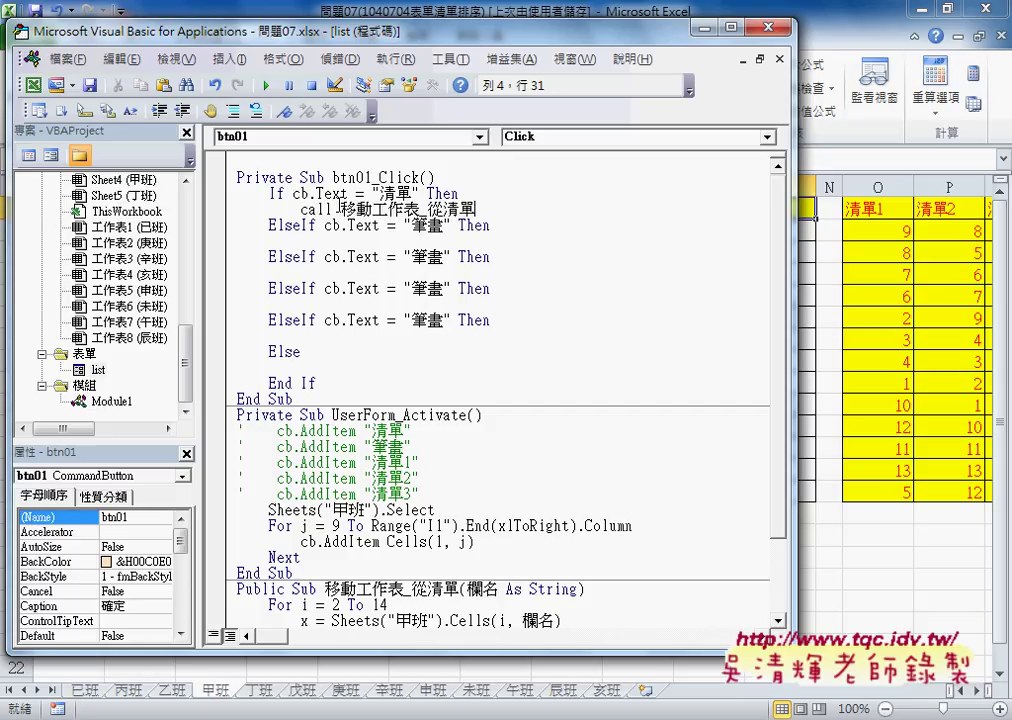
text((")
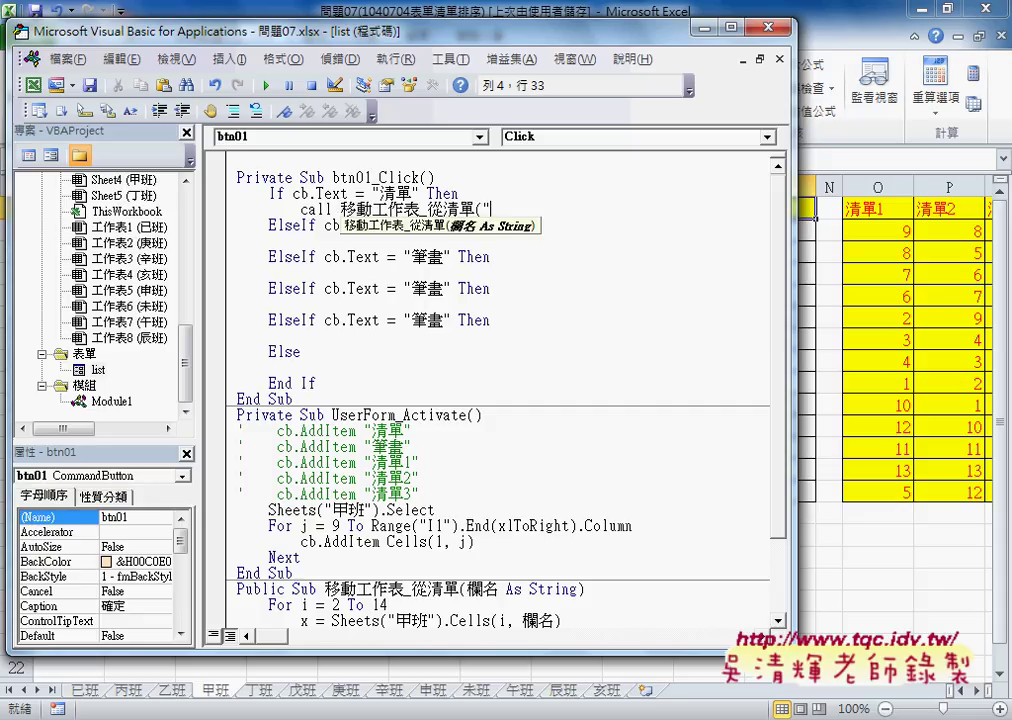
text(I"))
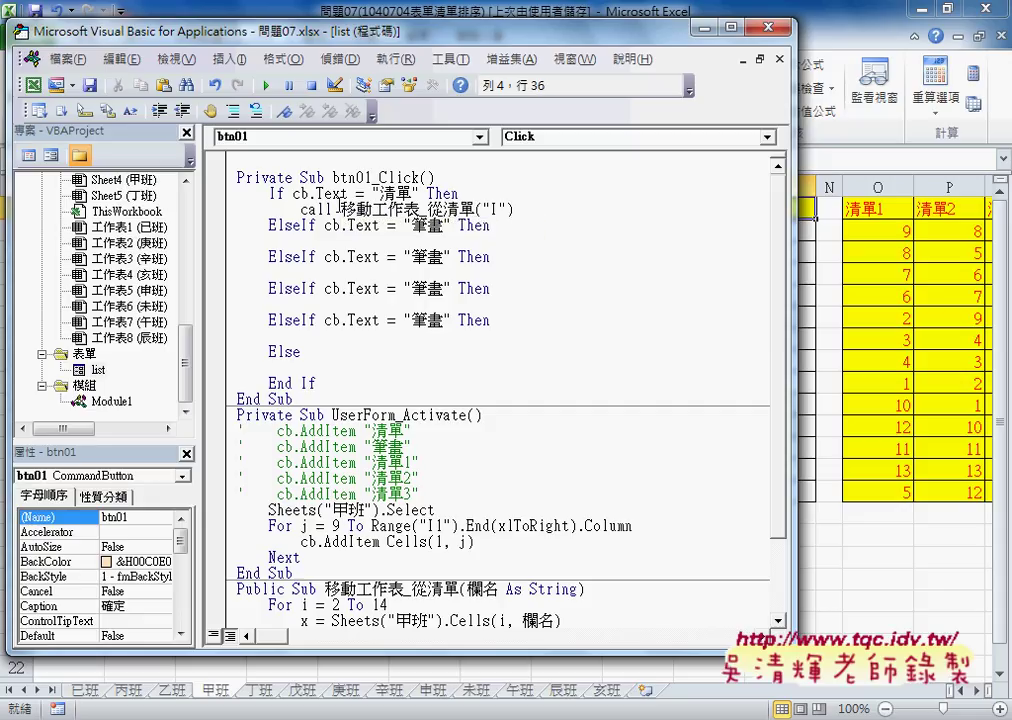
click(309, 225)
drag(515, 208, 268, 208)
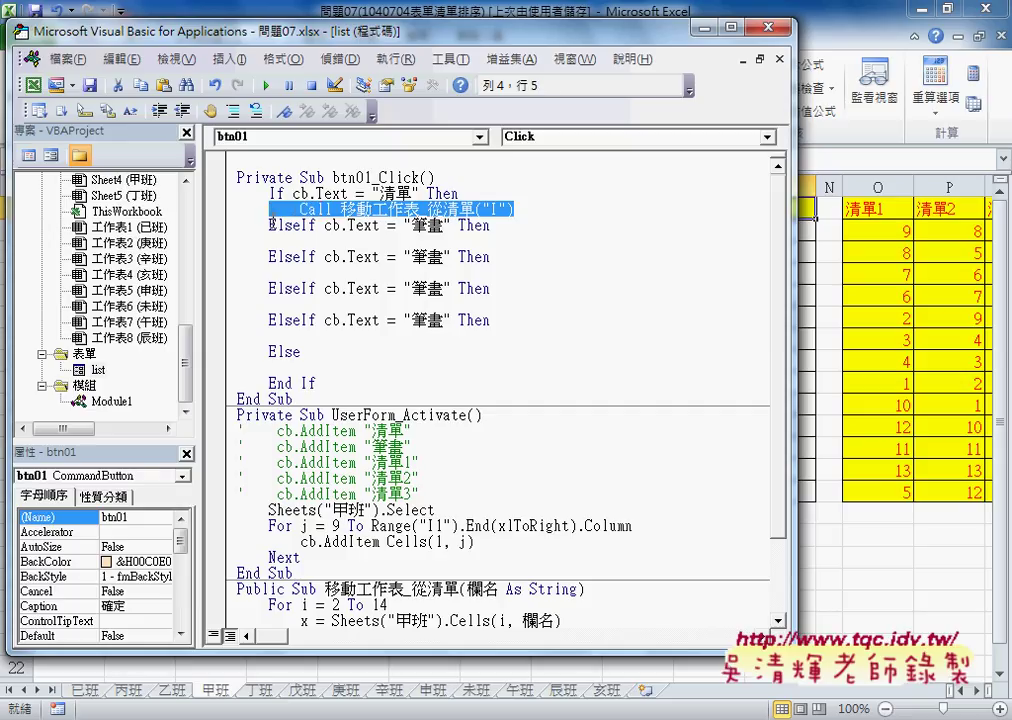
- Paste the Call 移動工作表_從清單("I") line under each of the four ElseIf branches
key(ctrl+c)
click(283, 241)
key(ctrl+v)
click(271, 272)
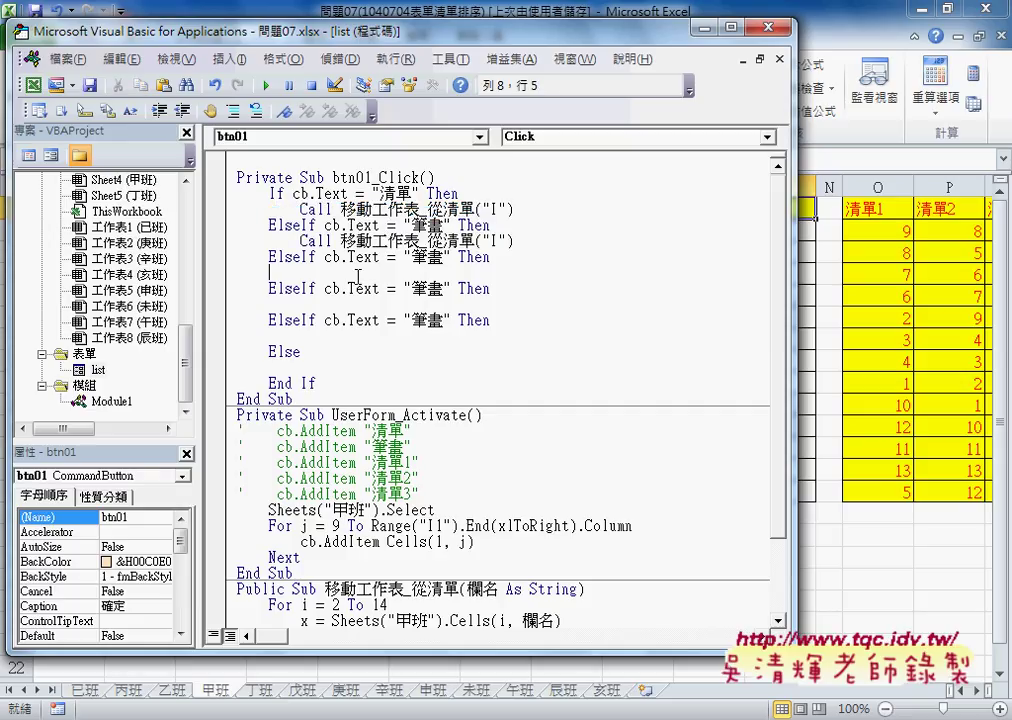
key(ctrl+v)
click(300, 304)
key(ctrl+v)
click(323, 336)
key(ctrl+v)
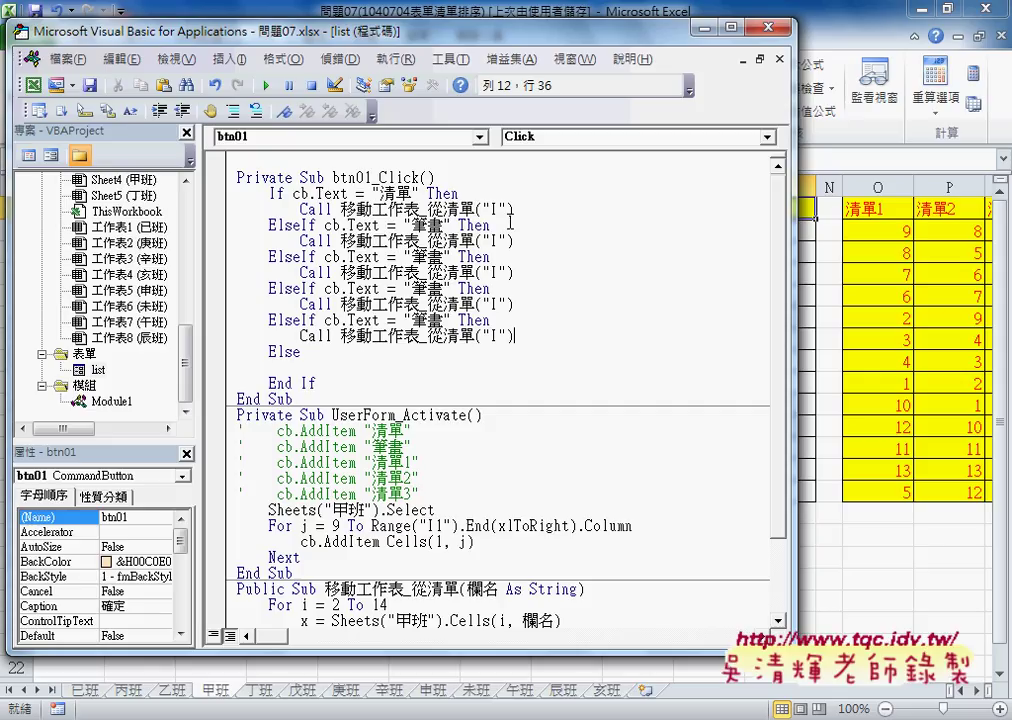
- Change the pasted Calls' column letters to J, K, L and M, then indent under Else
double_click(494, 241)
key(Down)
key(Down)
key(shift+Left)
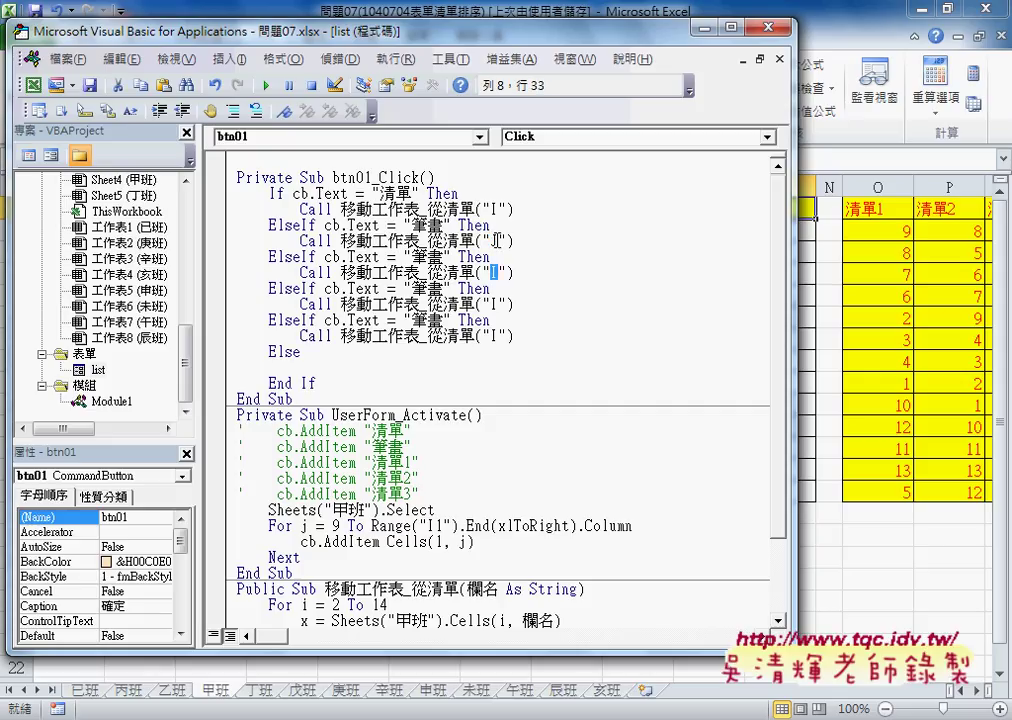
text(K)
key(Down)
key(Down)
key(shift+Left)
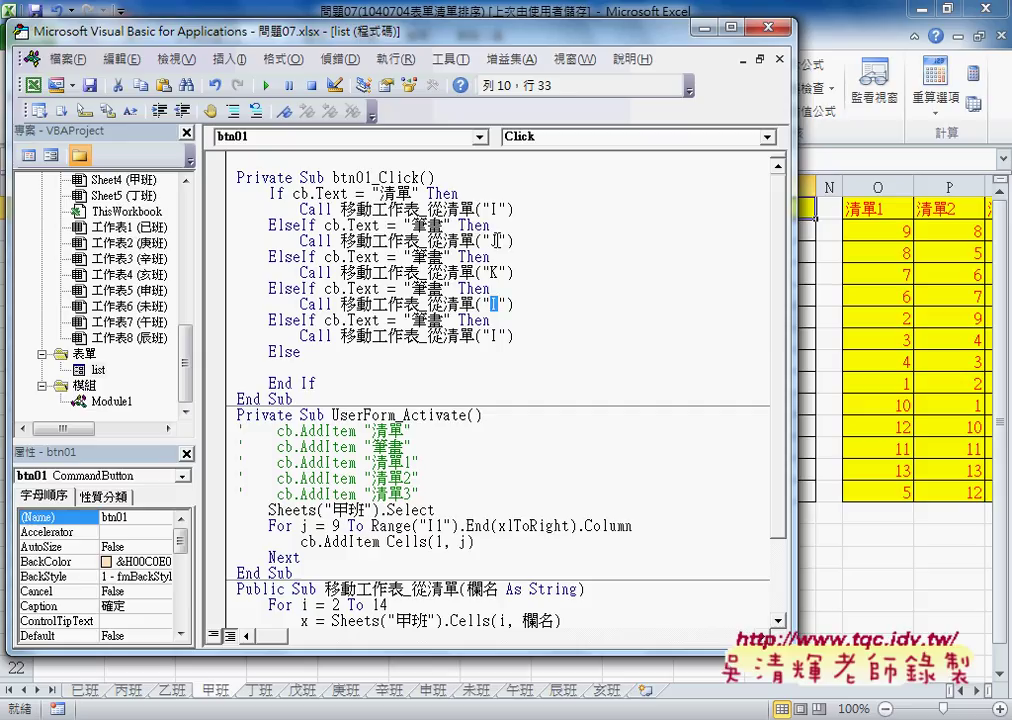
text(L)
key(Down)
key(Down)
key(shift+Left)
text(M)
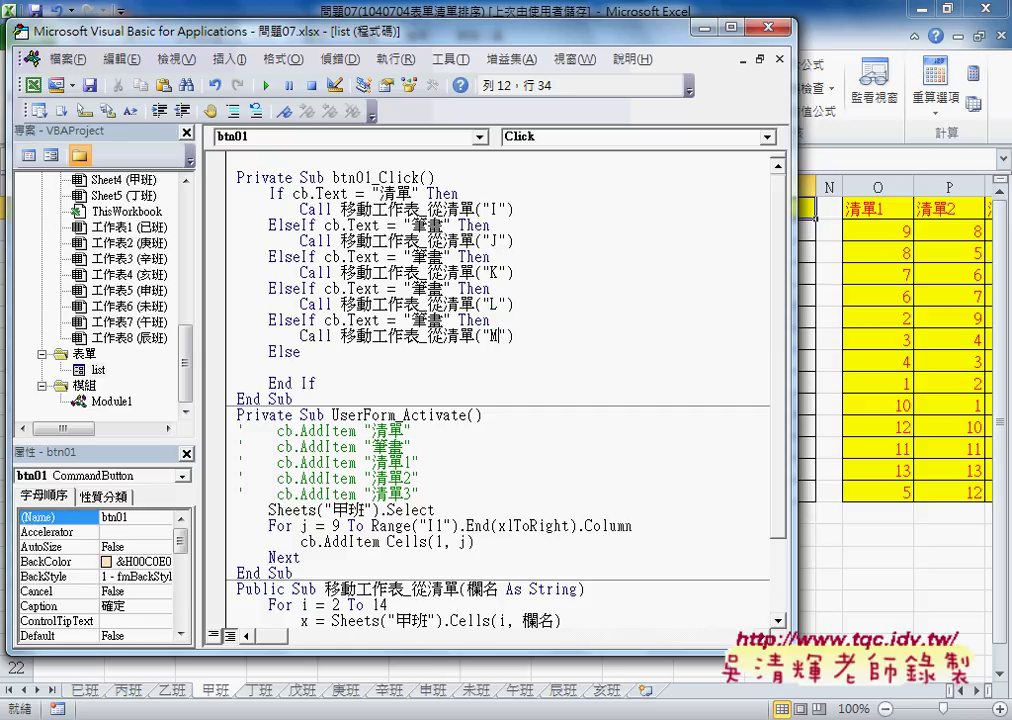
click(343, 373)
key(Tab)
- Undo three times, stripping the Call lines, Else and End If from btn01_Click
key(ctrl+z)
key(ctrl+z)
key(ctrl+z)
key(ctrl+z)
key(ctrl+z)
key(ctrl+z)
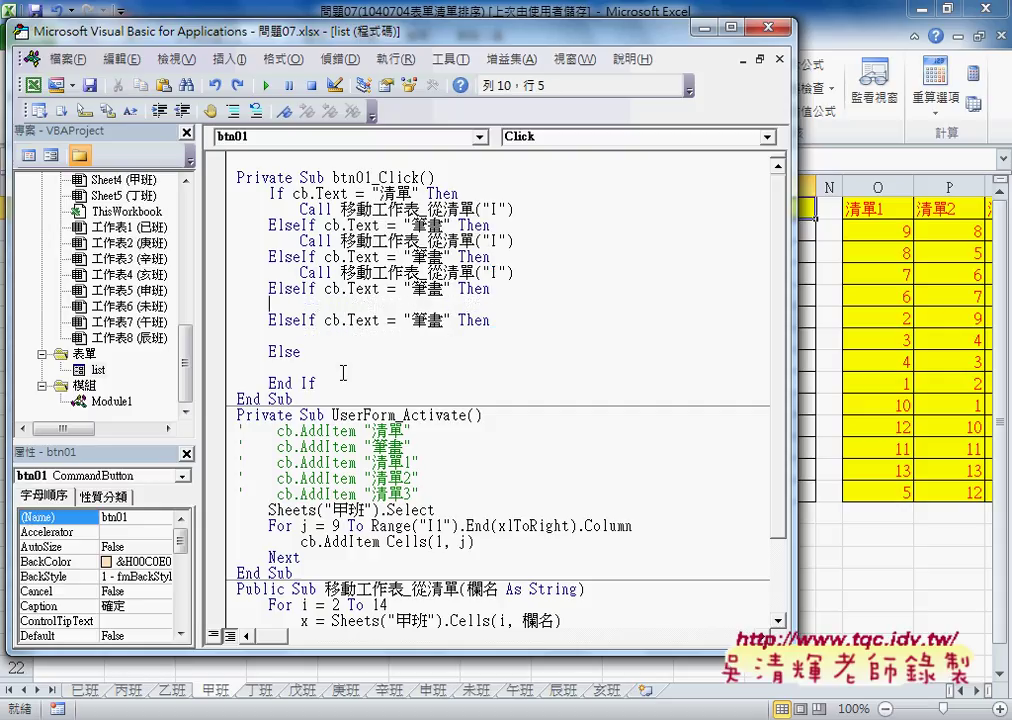
key(ctrl+z)
key(ctrl+z)
key(ctrl+z)
key(ctrl+z)
key(ctrl+z)
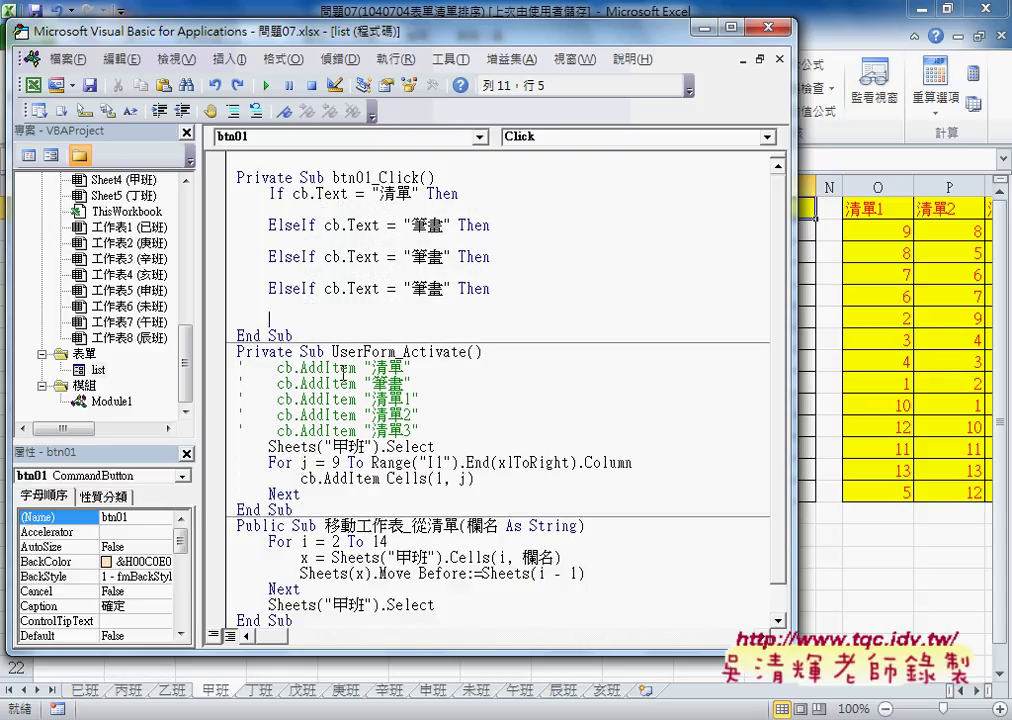
key(ctrl+z)
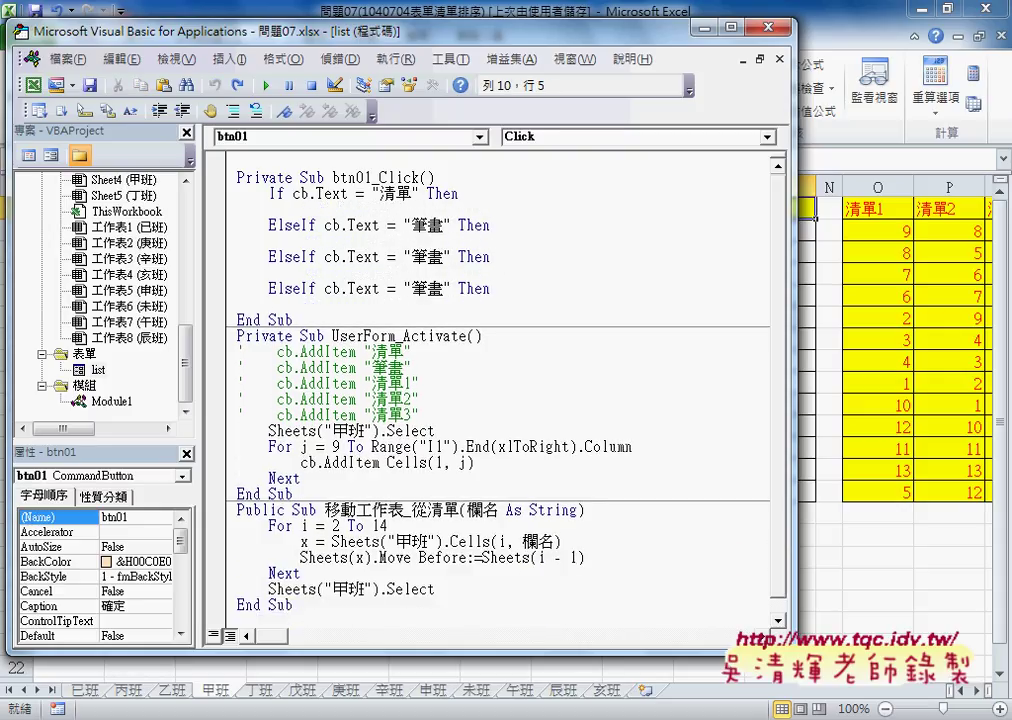
- Select the finished If…End If block from the Google Docs reference, then select the draft If/ElseIf lines in VBA
click(295, 697)
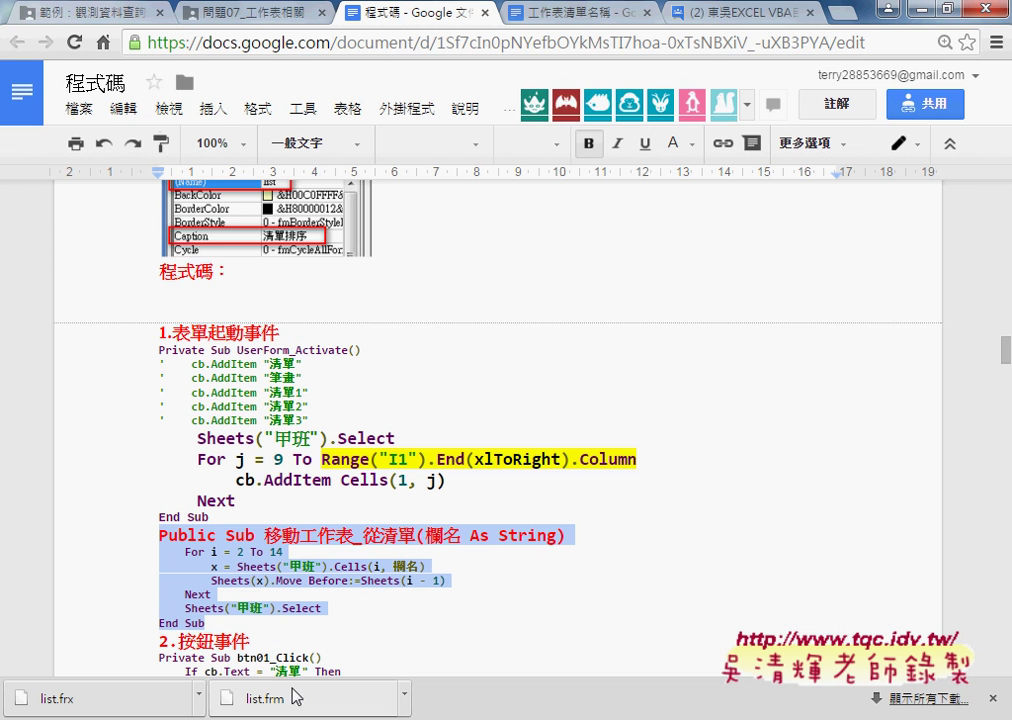
scroll(434, 450, down, 3)
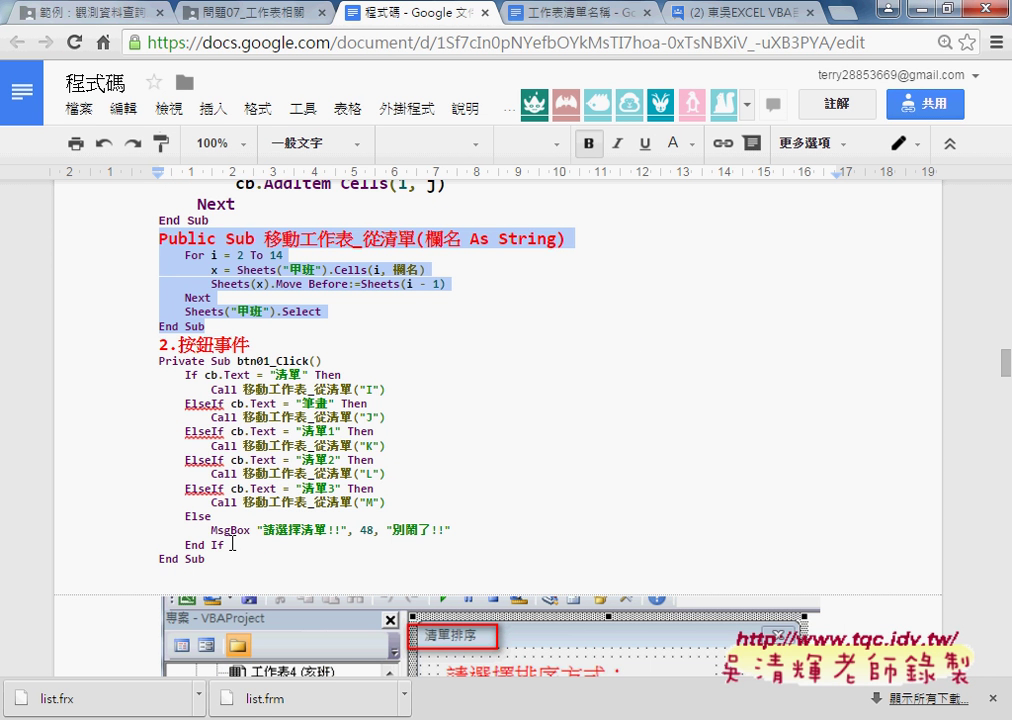
drag(232, 543, 129, 376)
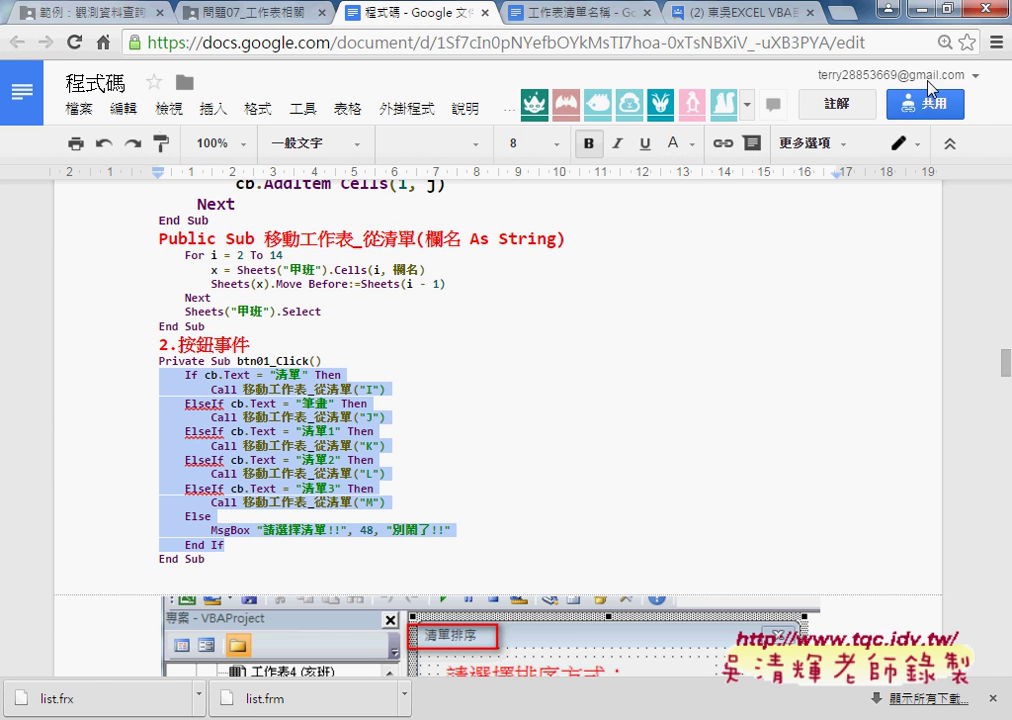
click(740, 8)
mouse_move(236, 304)
mouse_down()
mouse_move(232, 232)
mouse_move(262, 193)
mouse_up()
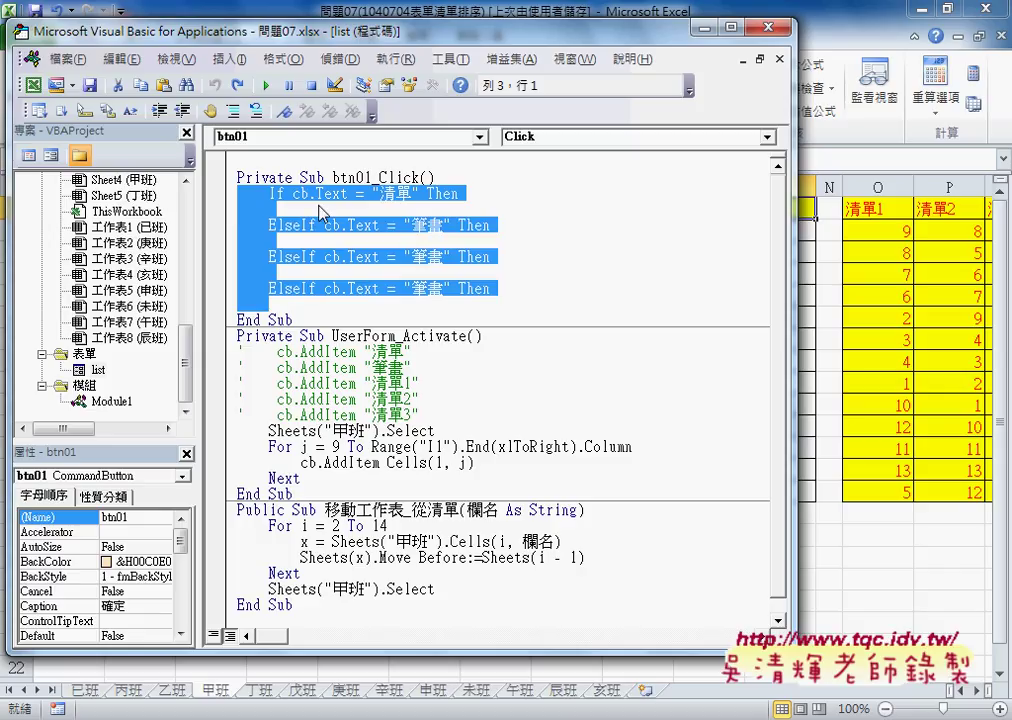
- Paste the finished If chain over the draft lines and reselect the pasted If…End If block
key(ctrl+v)
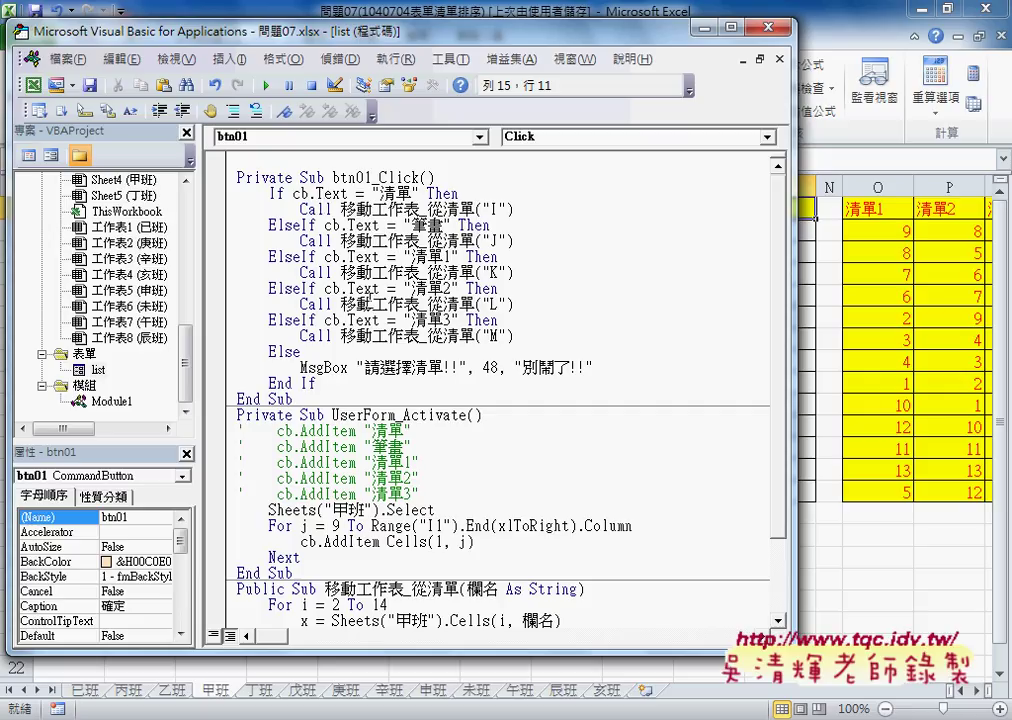
shift+click(243, 236)
shift+click(238, 194)
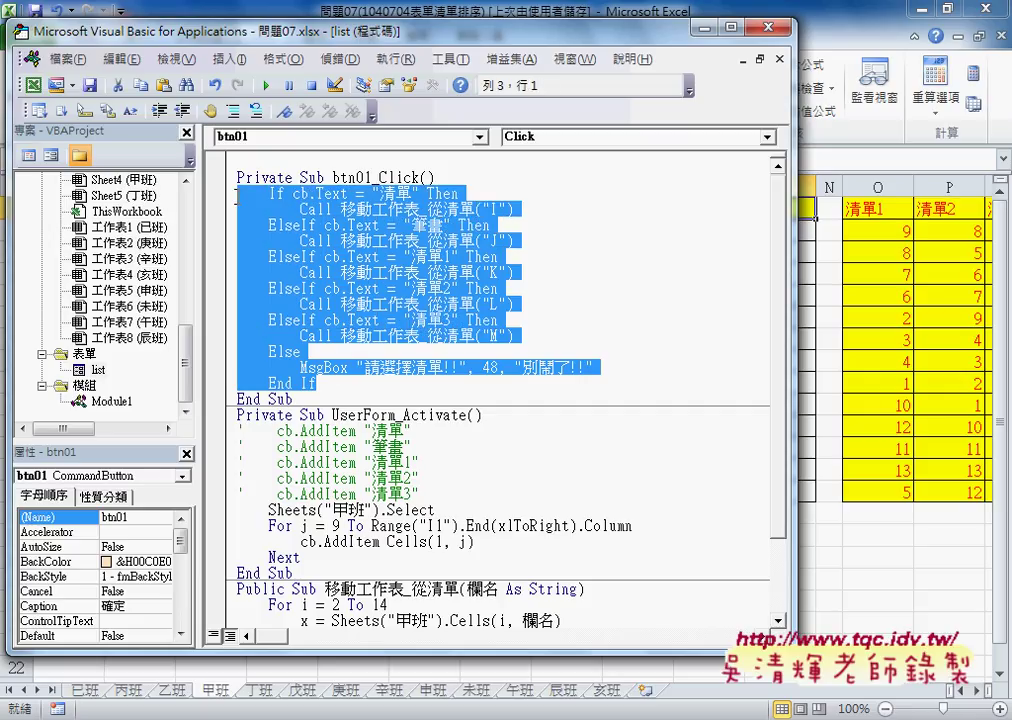
- Delete and restore the If…End If block, then select the MsgBox prompt '請選擇清單!!'
key(Delete)
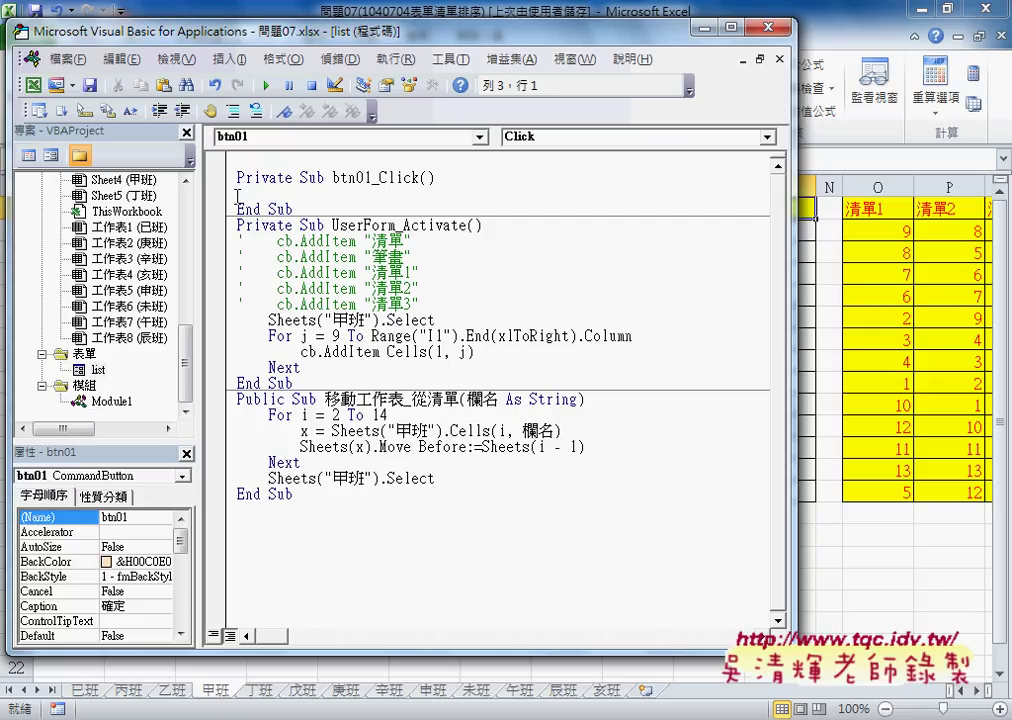
key(ctrl+z)
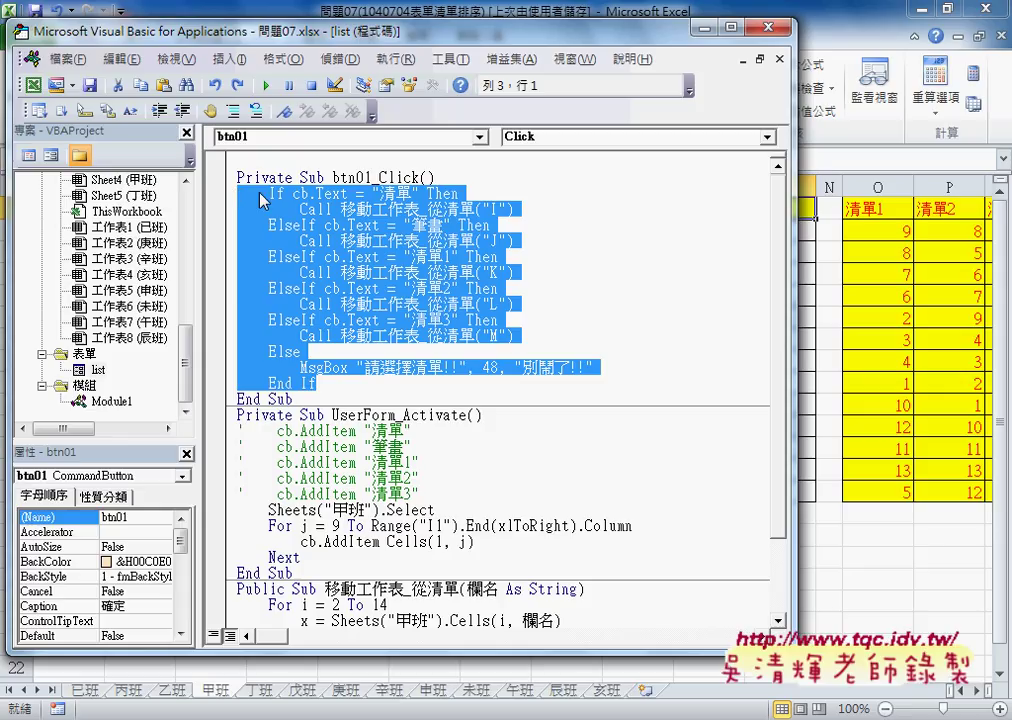
click(518, 369)
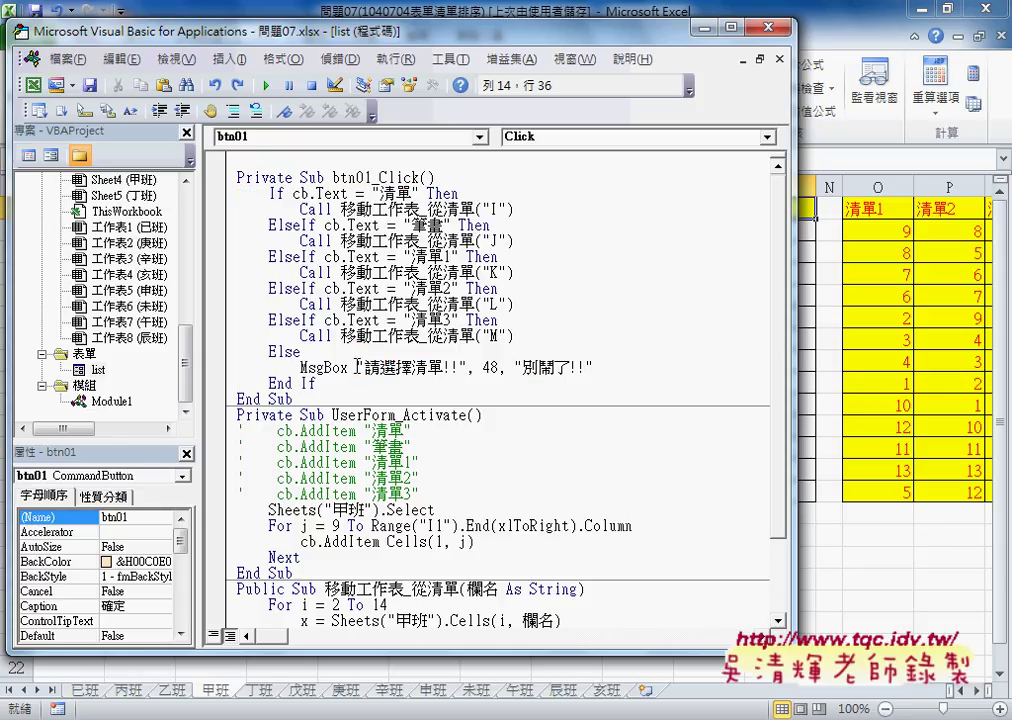
drag(357, 368, 467, 368)
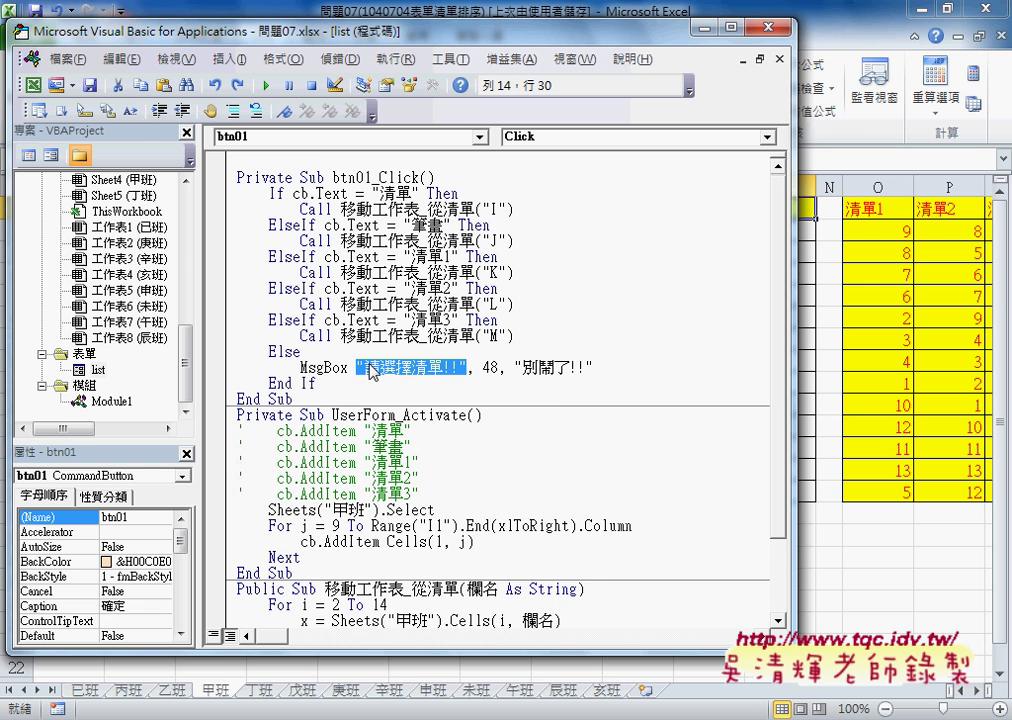
- Run the 清單排序 form and sort the sheet tabs first by 清單, then by 筆畫
click(265, 85)
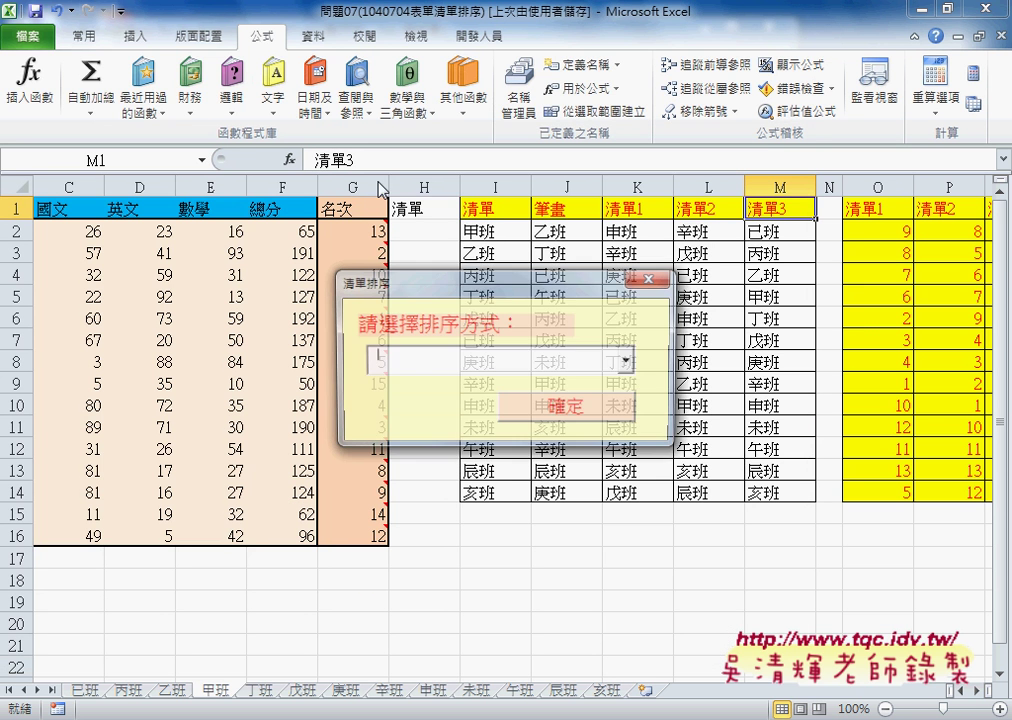
click(630, 366)
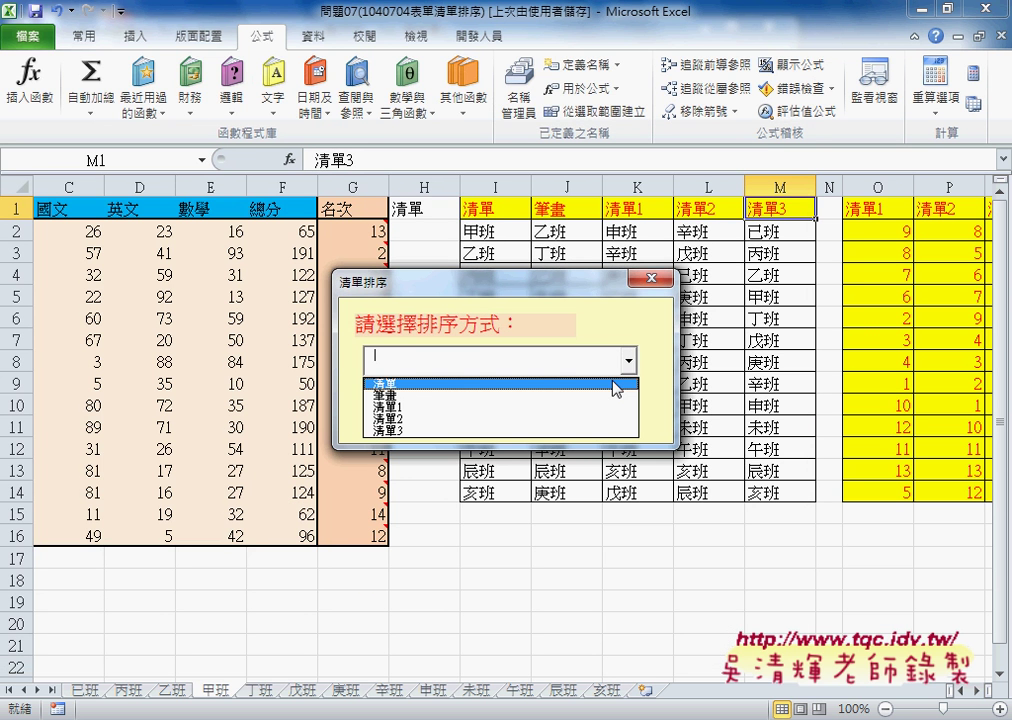
click(614, 384)
click(612, 418)
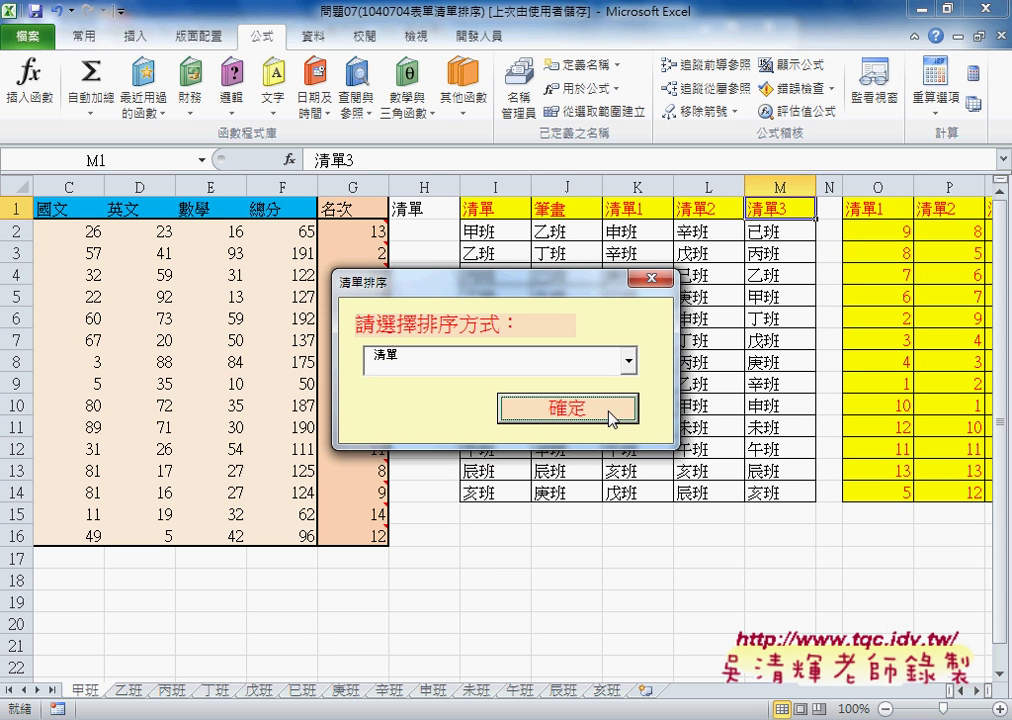
click(628, 362)
click(614, 397)
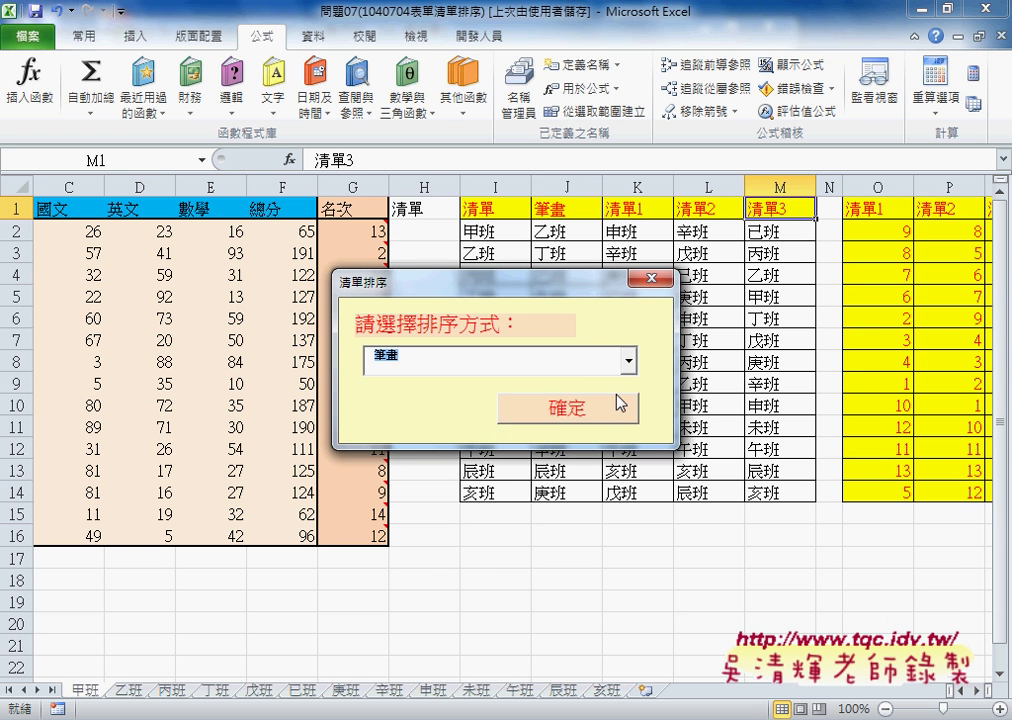
click(608, 407)
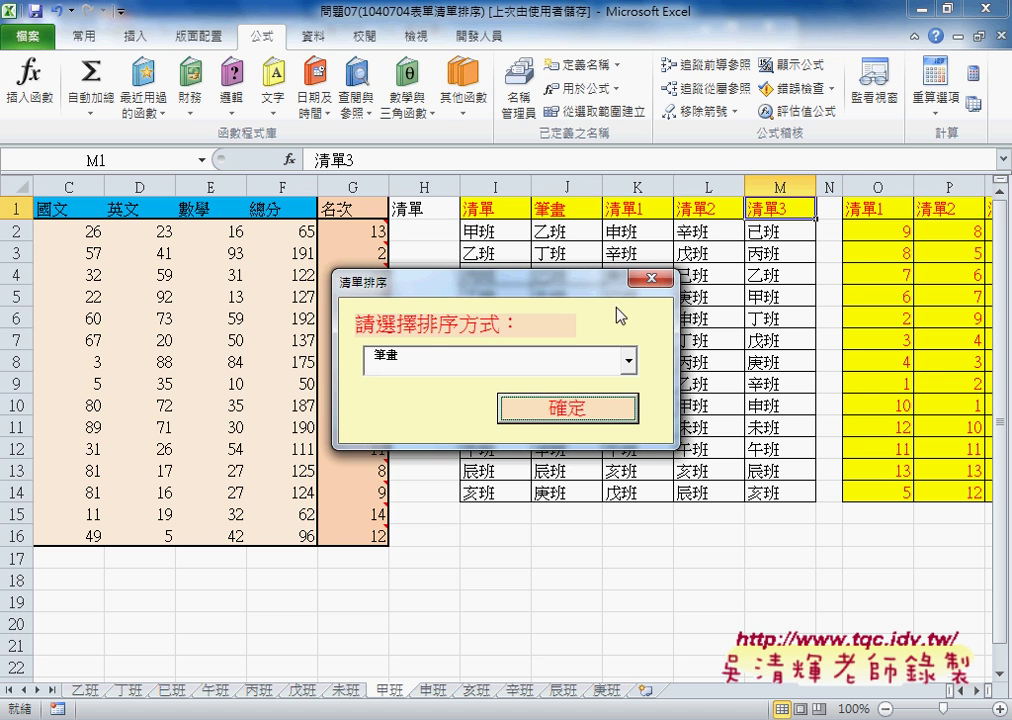
- Move the form left and sort the sheet tabs by 清單2, then by 清單3
drag(562, 288, 332, 296)
click(397, 369)
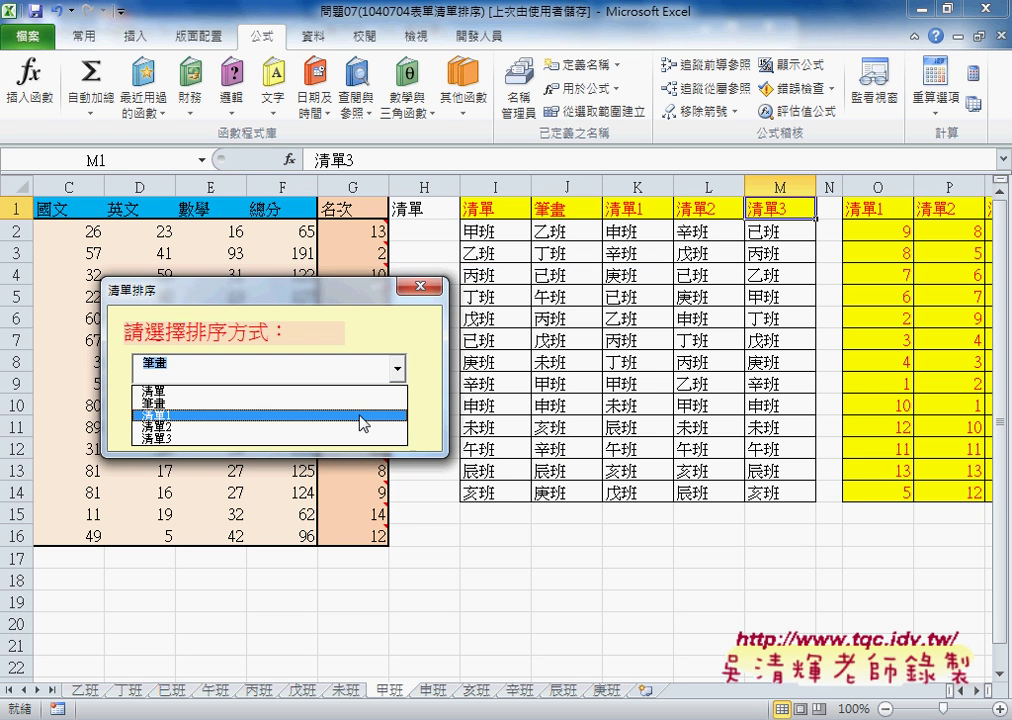
click(378, 427)
click(381, 428)
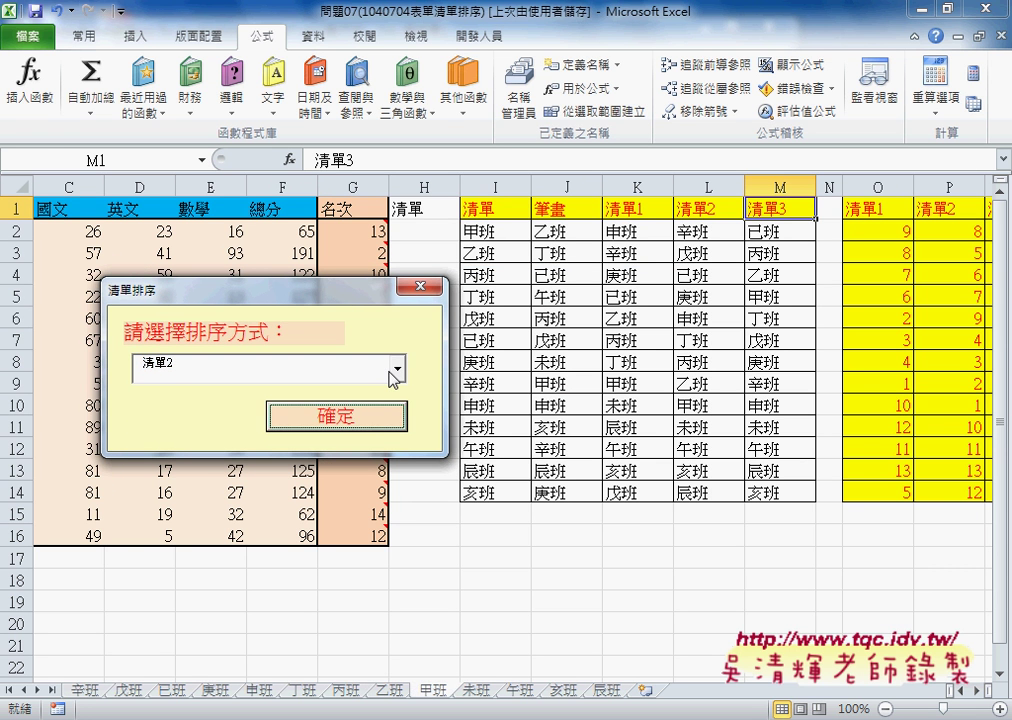
click(397, 369)
click(385, 438)
click(390, 420)
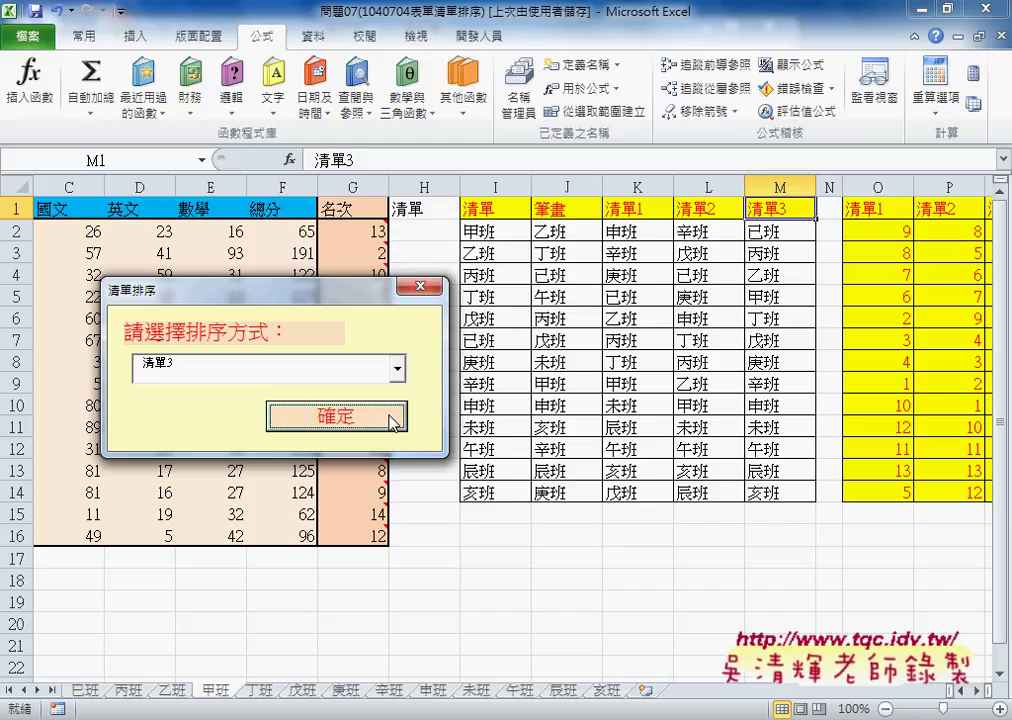
- Choose 筆畫 in the form's combo box and apply it, so tabs run 乙班, 丁班, 巳班, 午班
click(398, 370)
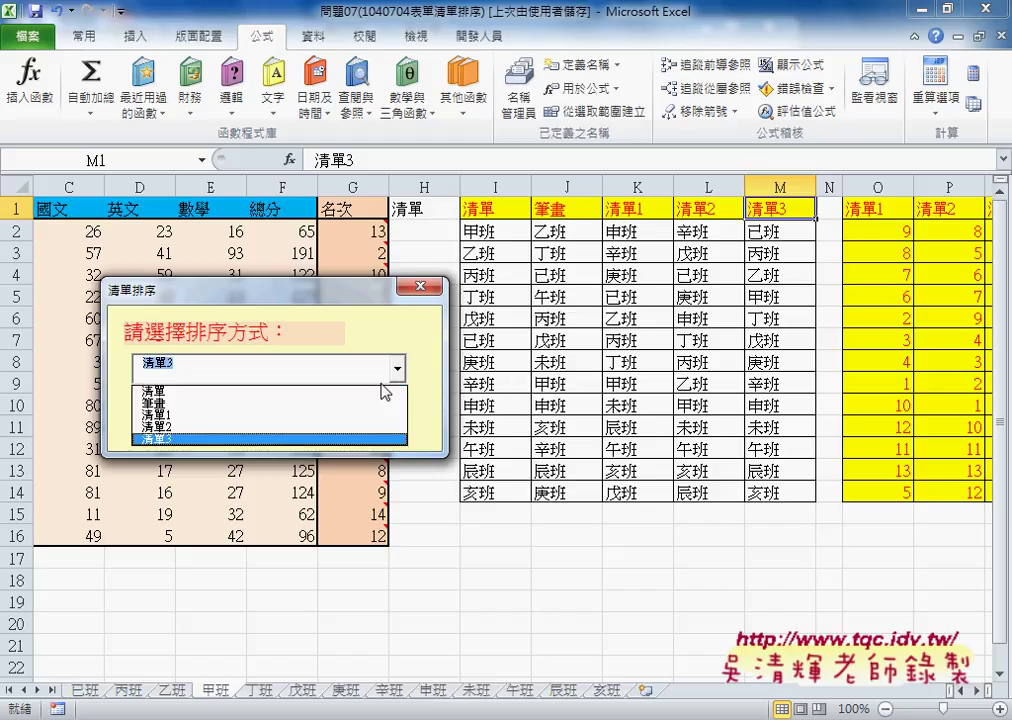
click(373, 392)
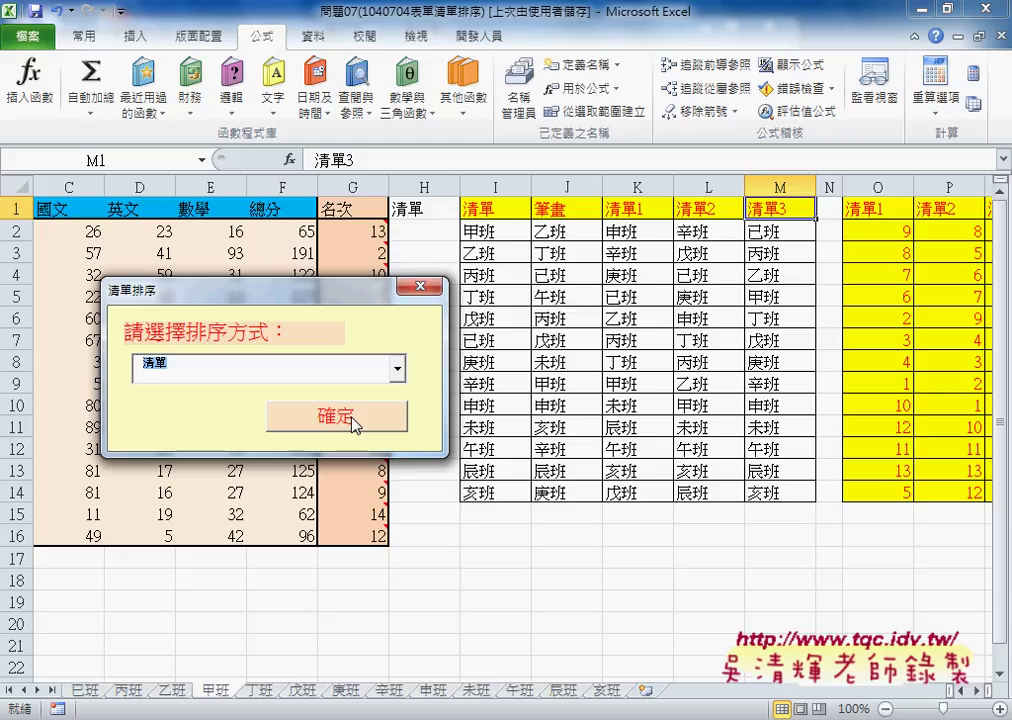
click(398, 369)
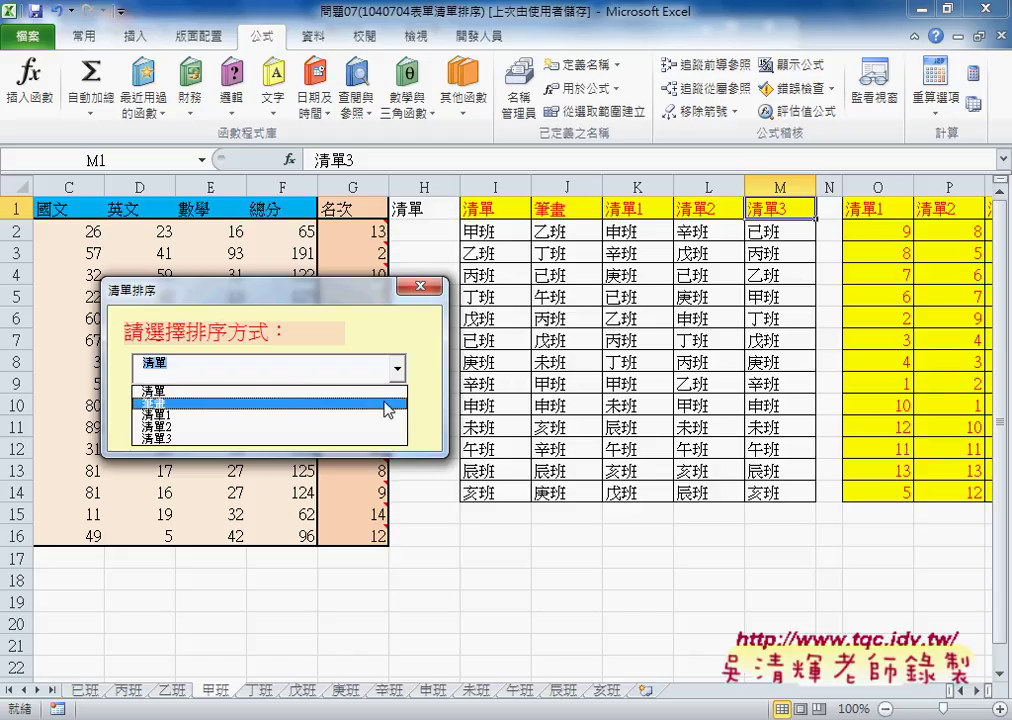
click(388, 405)
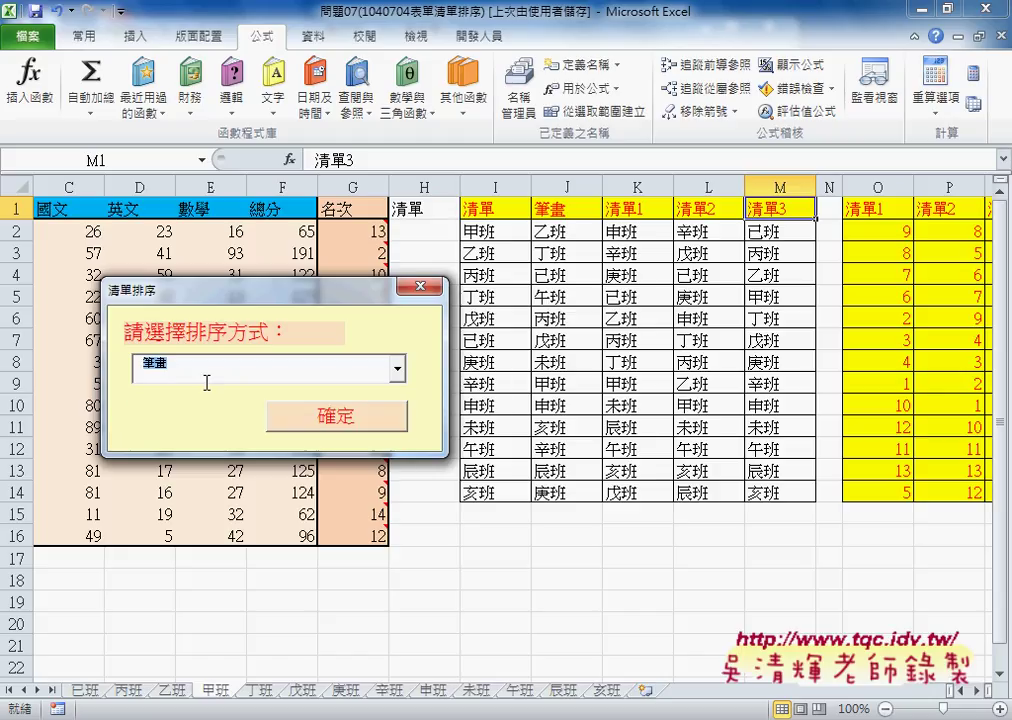
click(323, 426)
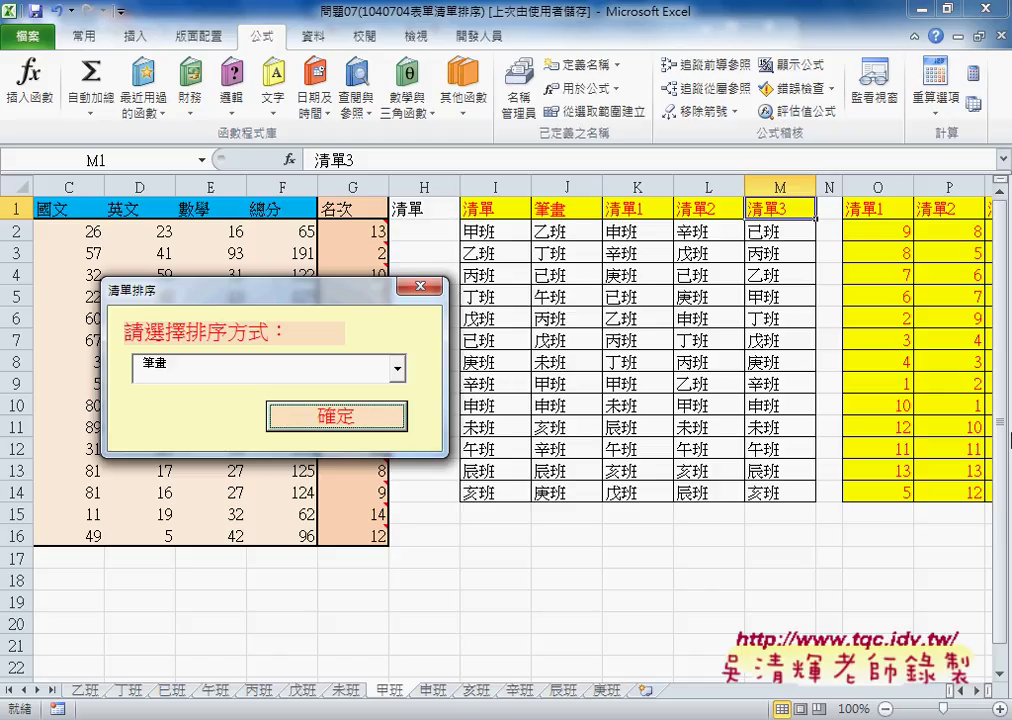
- From the Start menu's All Programs, expand Microsoft Office and scroll to its Office 2010 programs
key(super)
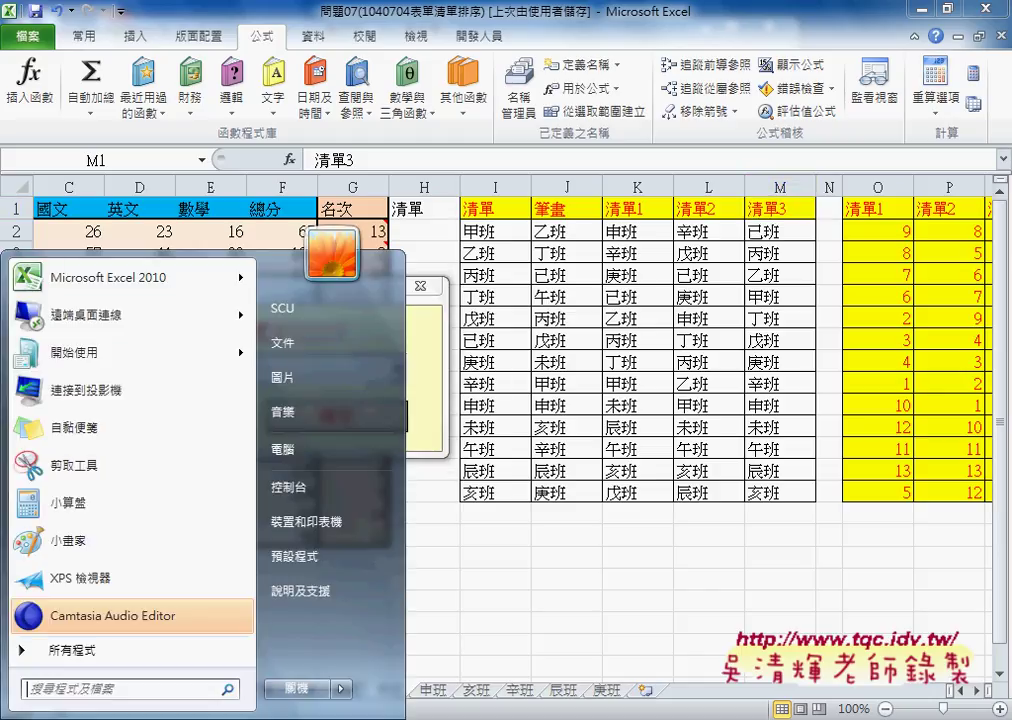
click(70, 645)
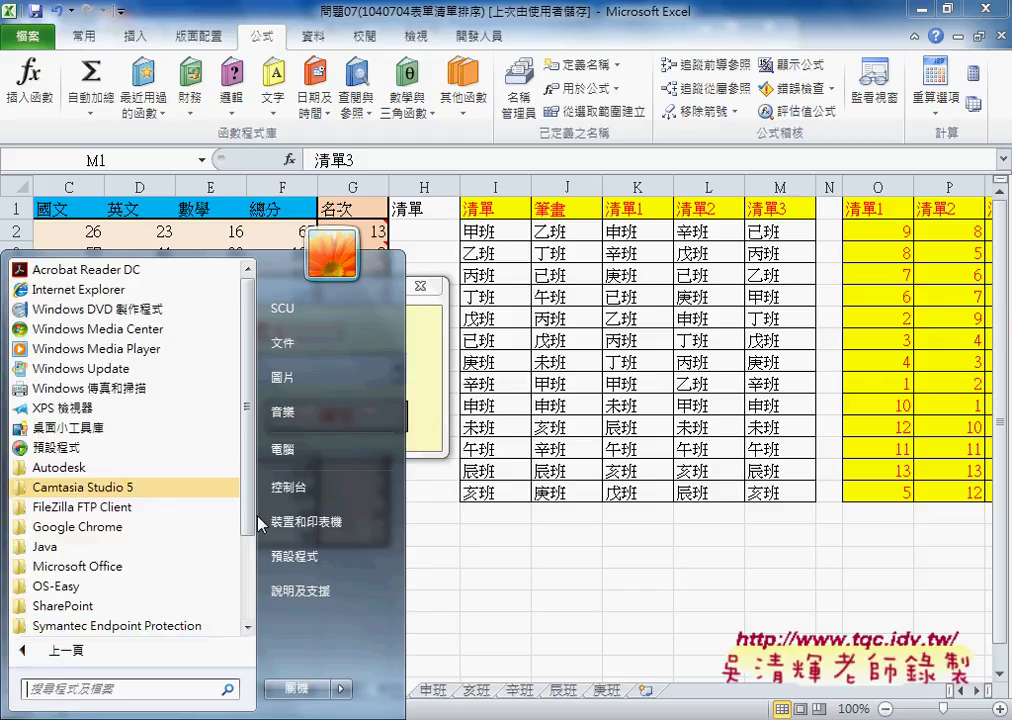
scroll(195, 450, down, 2)
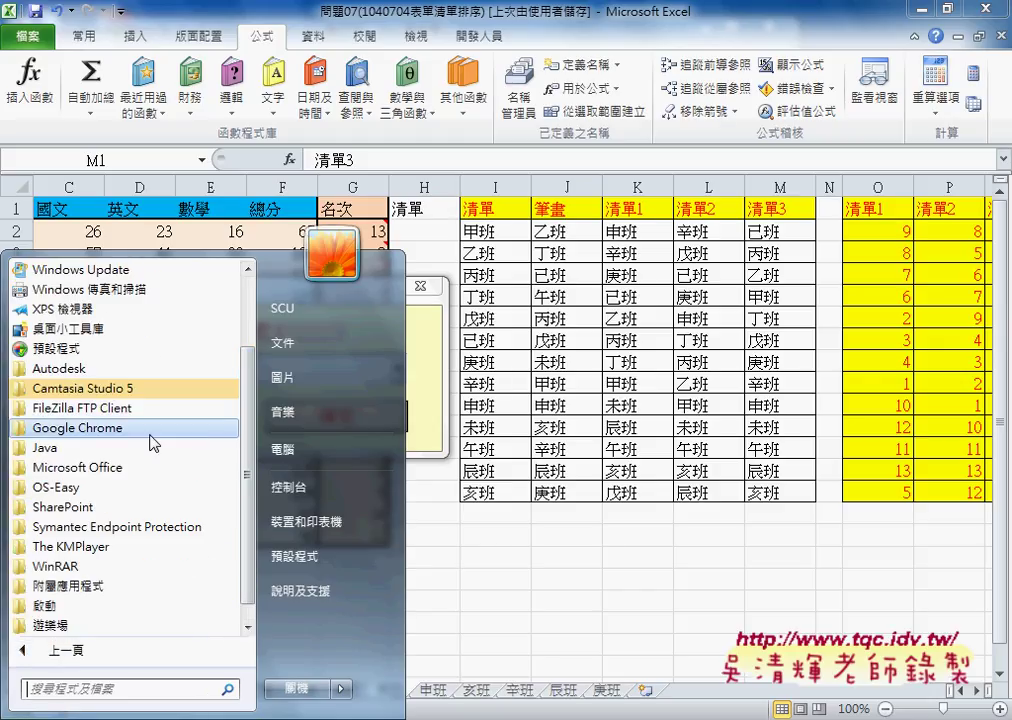
click(155, 468)
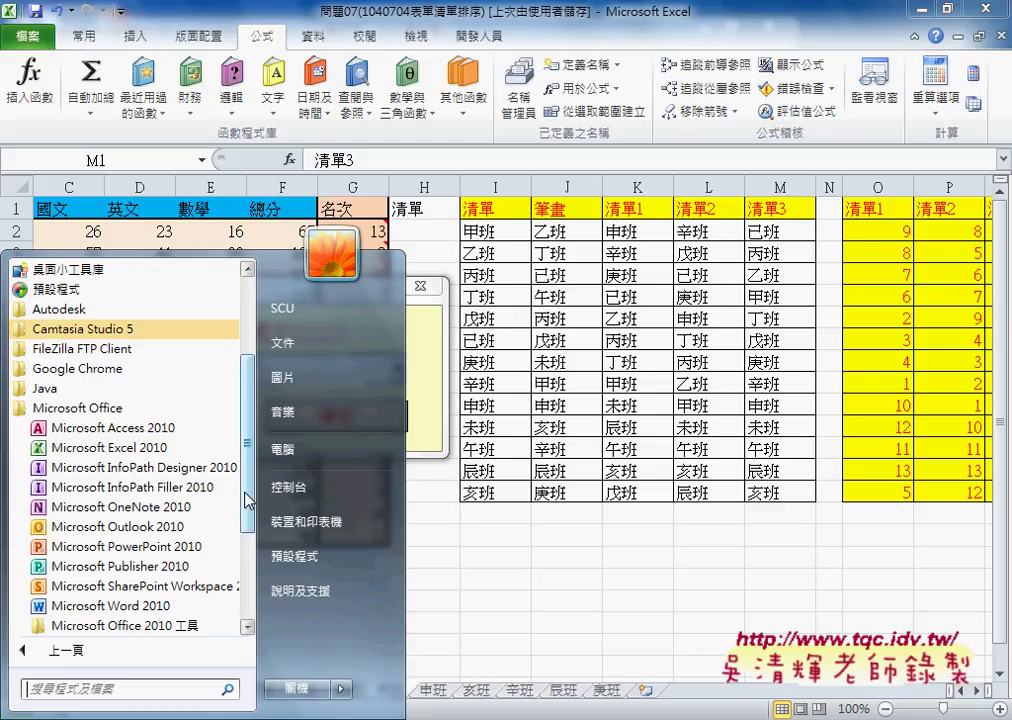
drag(246, 505, 250, 552)
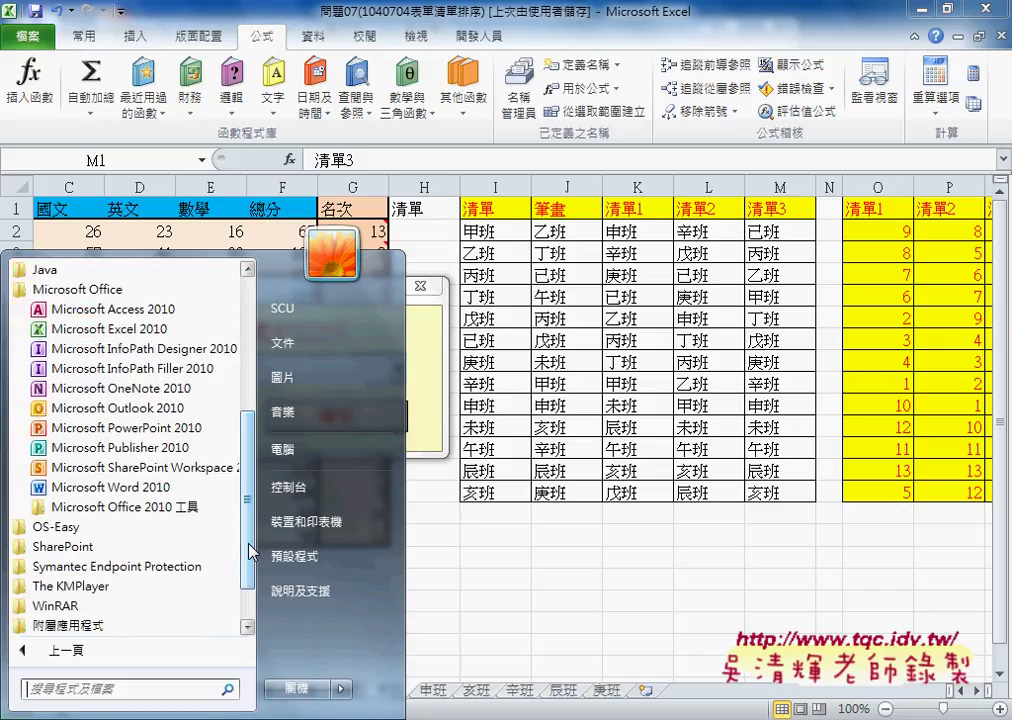